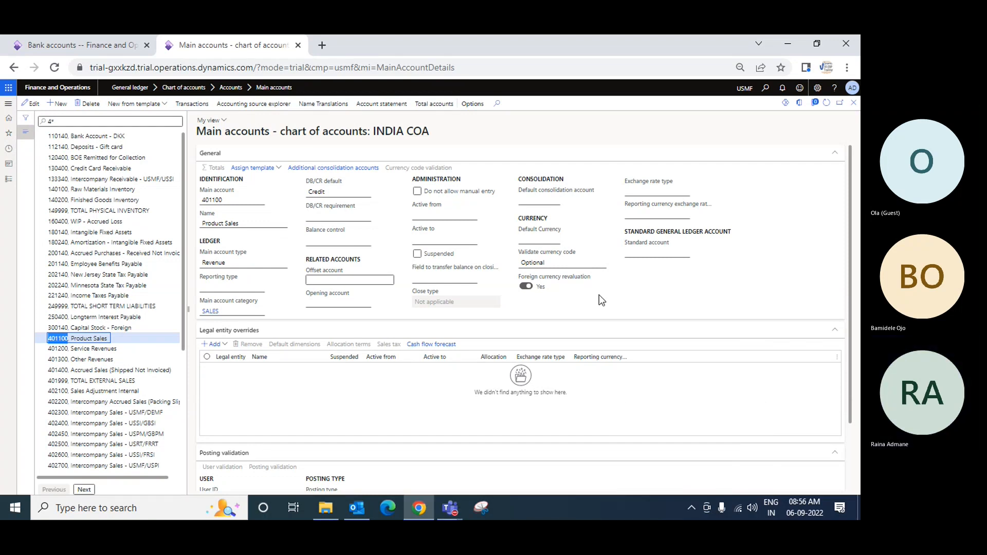
# Step: Leave the main accounts page and create a new free text invoice in Accounts receivable
pyautogui.moveTo(579, 256)
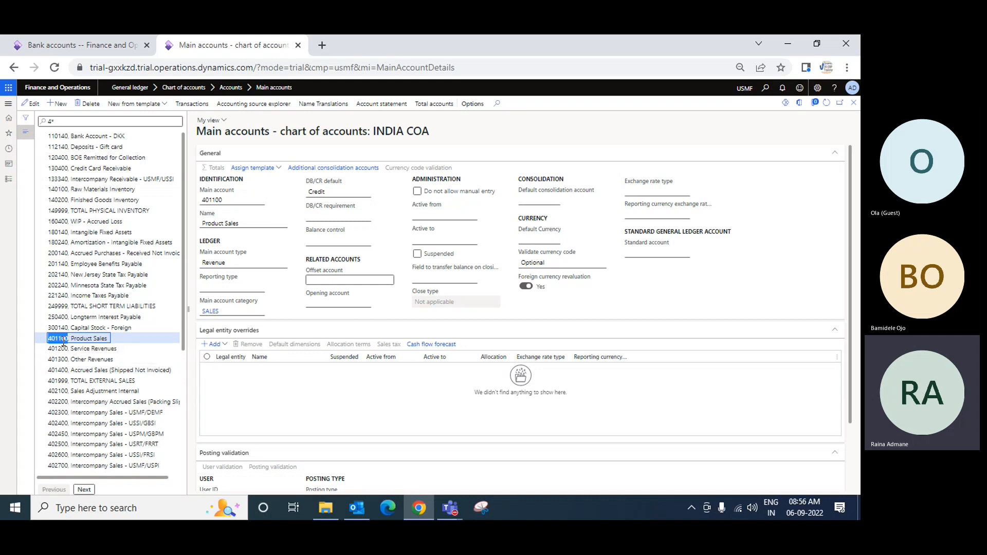
pyautogui.click(853, 103)
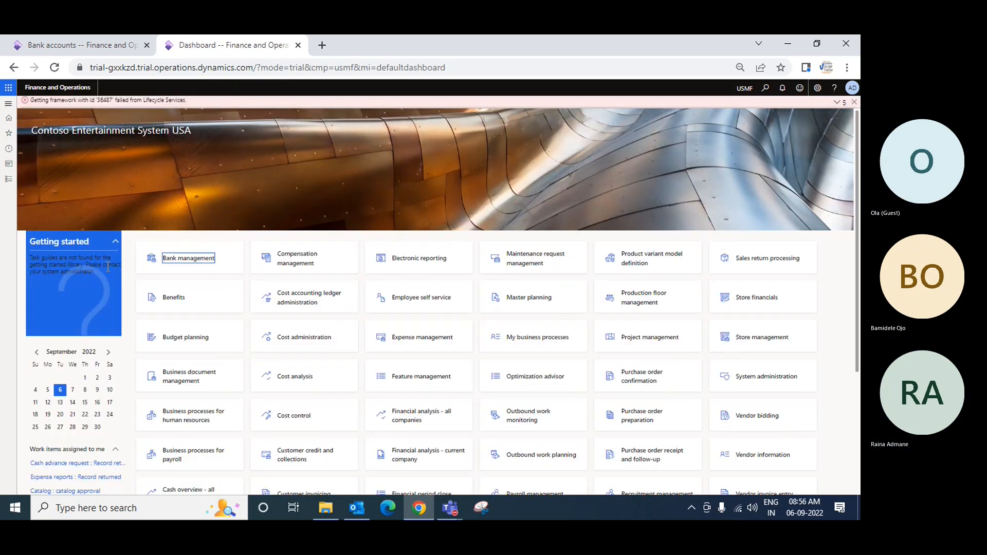
pyautogui.click(8, 179)
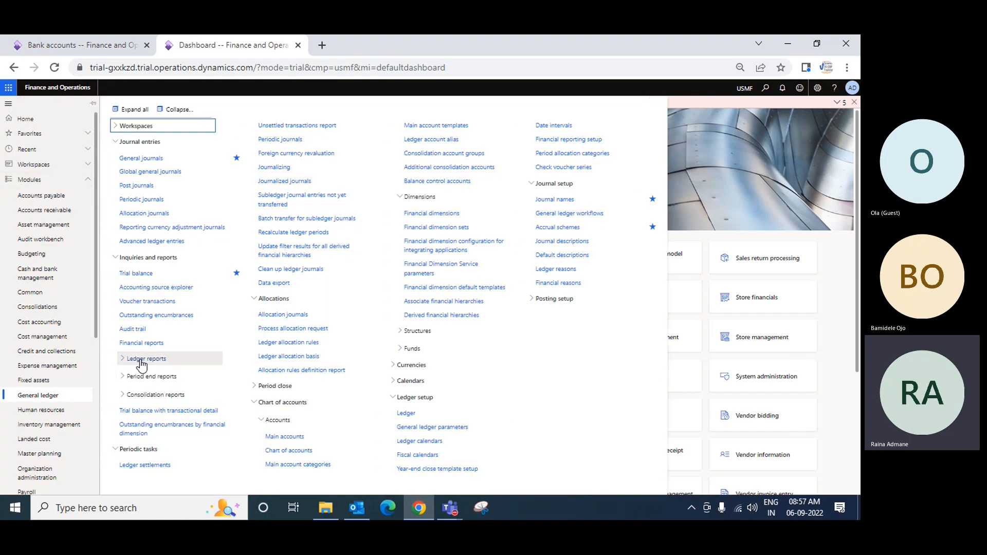
pyautogui.click(50, 211)
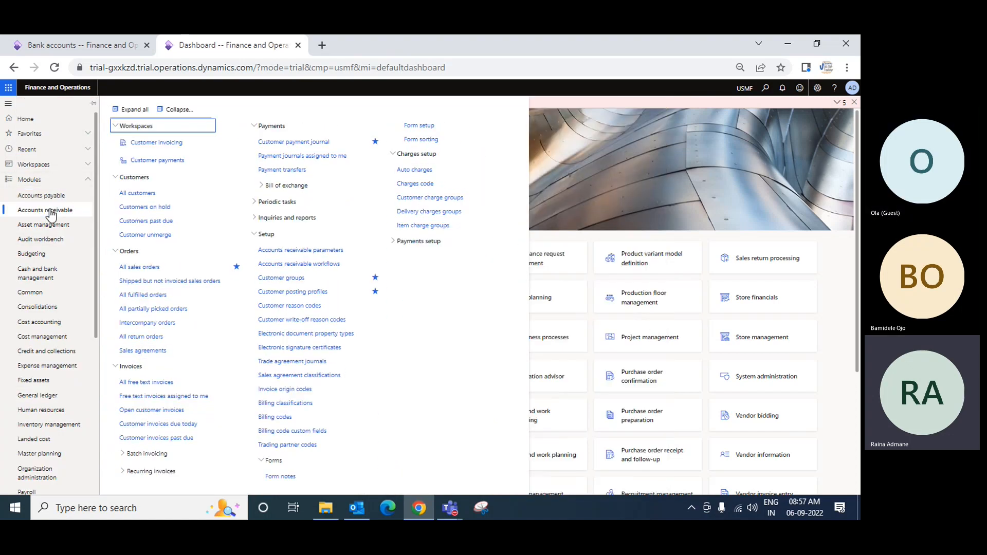
pyautogui.click(165, 383)
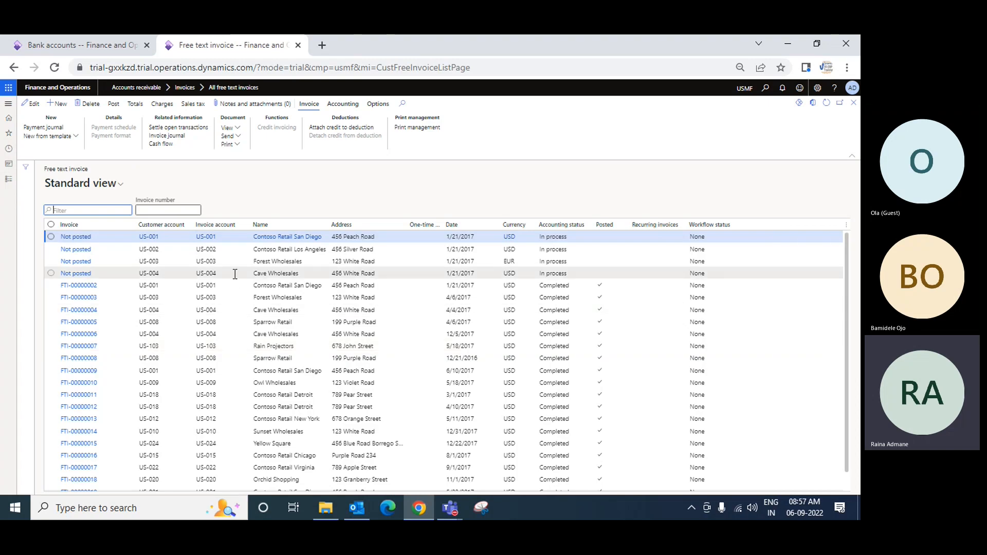
pyautogui.click(58, 106)
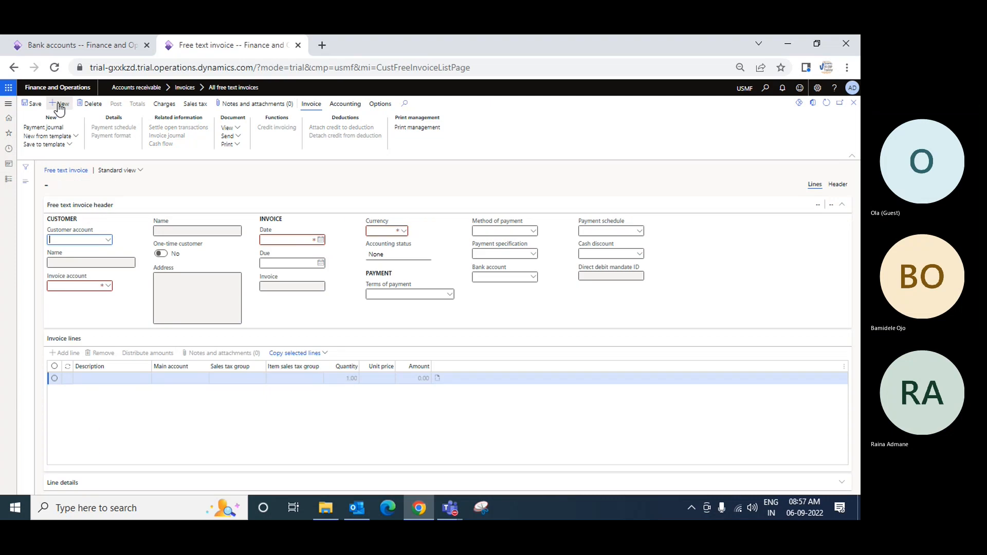
# Step: Select Bami Incorporation as the customer account for the free text invoice
pyautogui.click(107, 242)
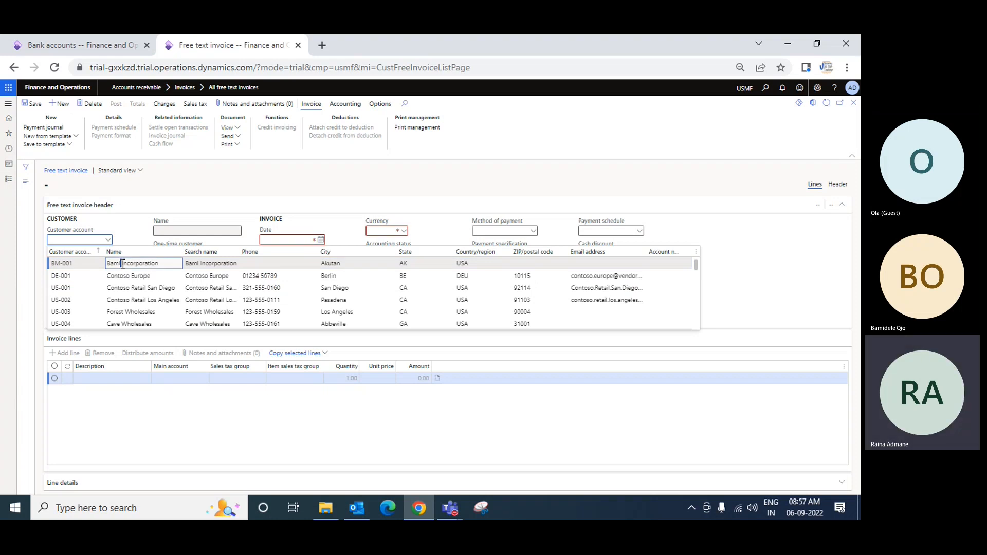
pyautogui.click(156, 263)
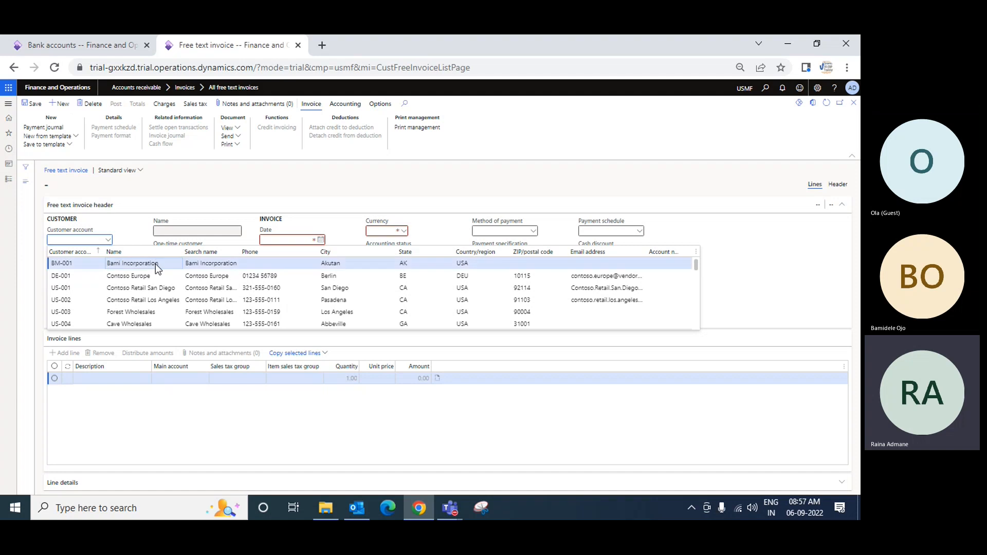
pyautogui.click(155, 264)
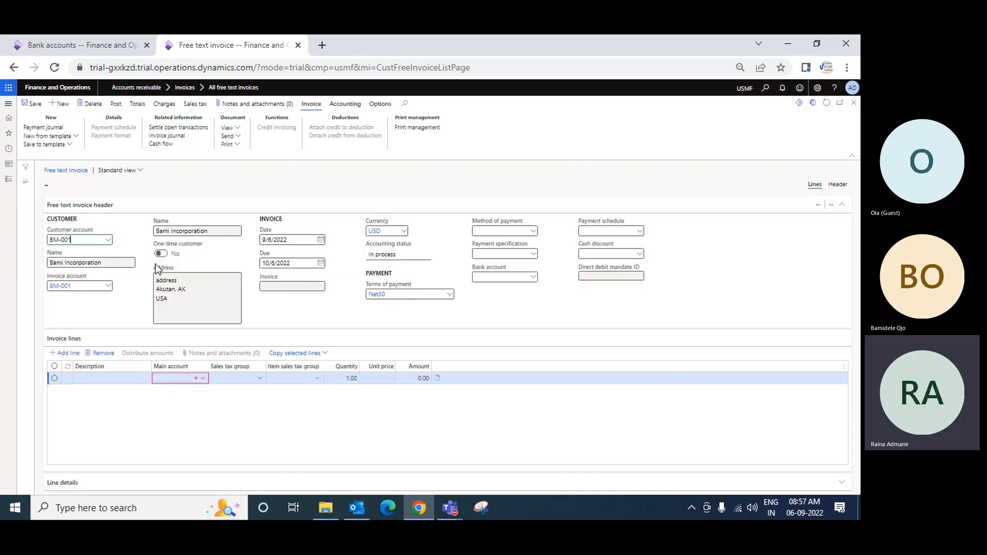
# Step: Set the invoice header's method of payment to CHECK
pyautogui.press('Tab')
pyautogui.press('Tab')
pyautogui.press('Tab')
pyautogui.press('Tab')
pyautogui.press('Tab')
pyautogui.press('Tab')
pyautogui.click(535, 234)
pyautogui.click(490, 267)
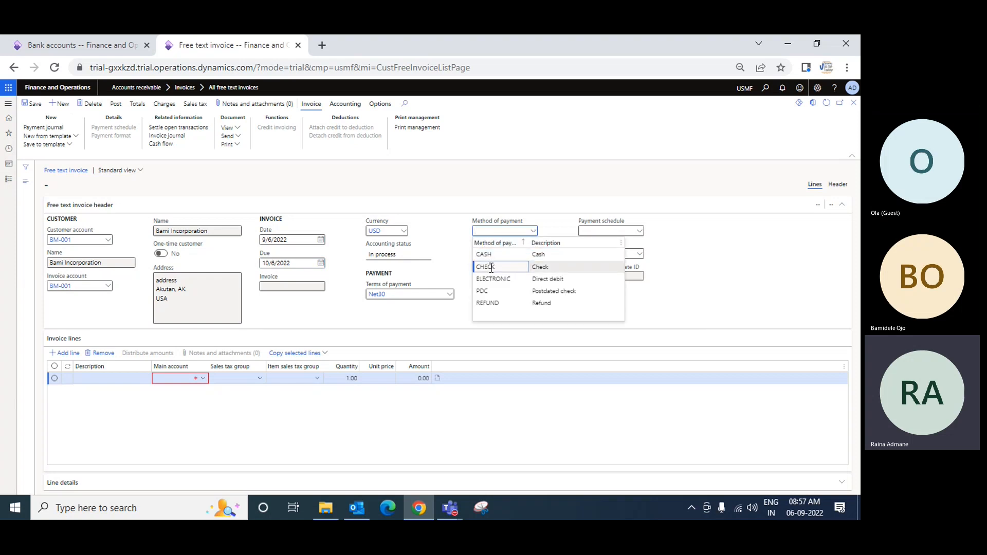
pyautogui.click(518, 263)
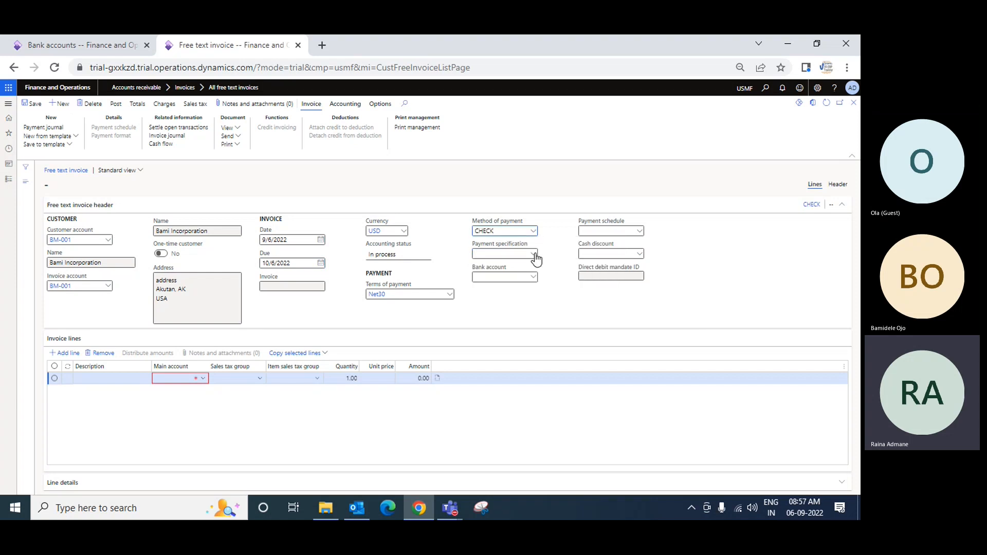
# Step: Check the available payment specifications and set the invoice's cash discount to 0.5%D10
pyautogui.click(533, 254)
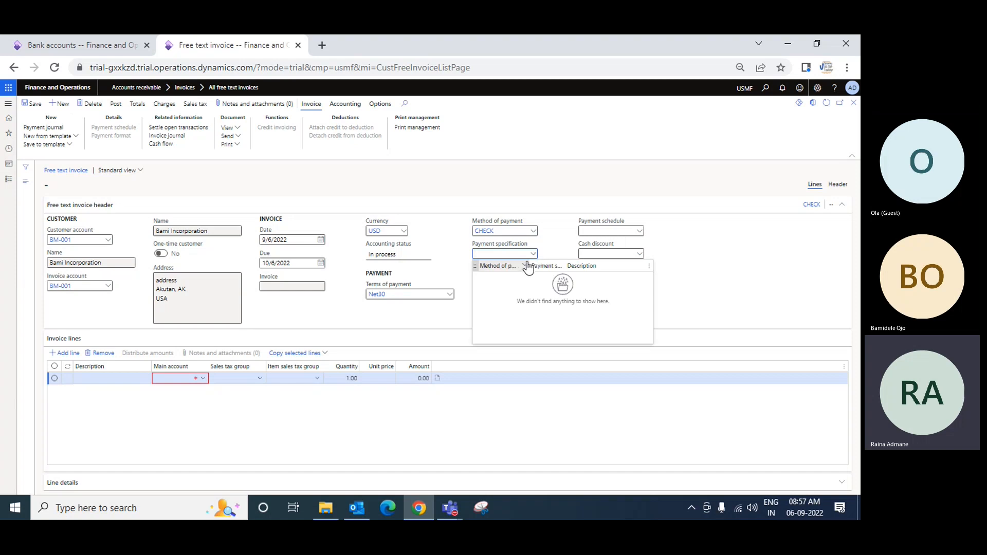
pyautogui.click(551, 255)
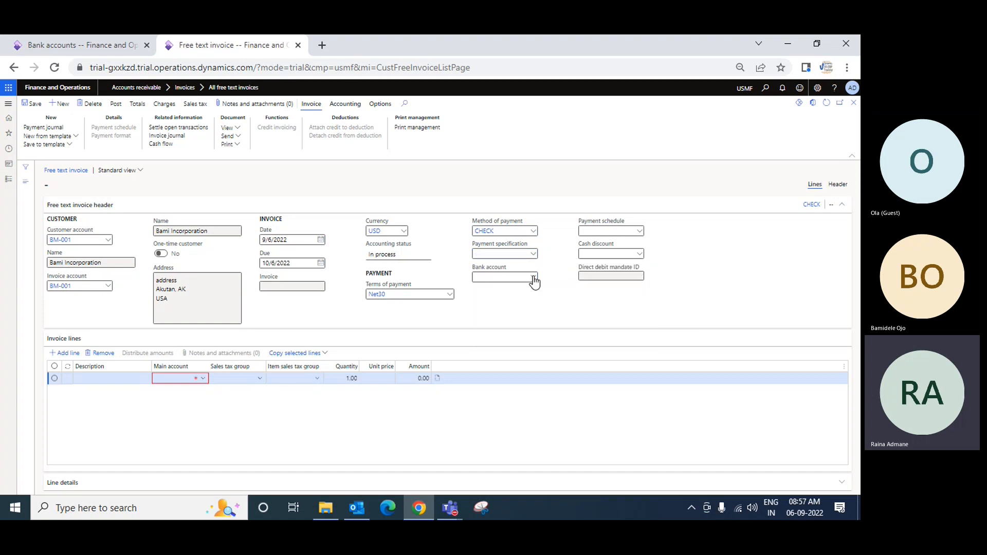
pyautogui.click(632, 256)
pyautogui.click(639, 261)
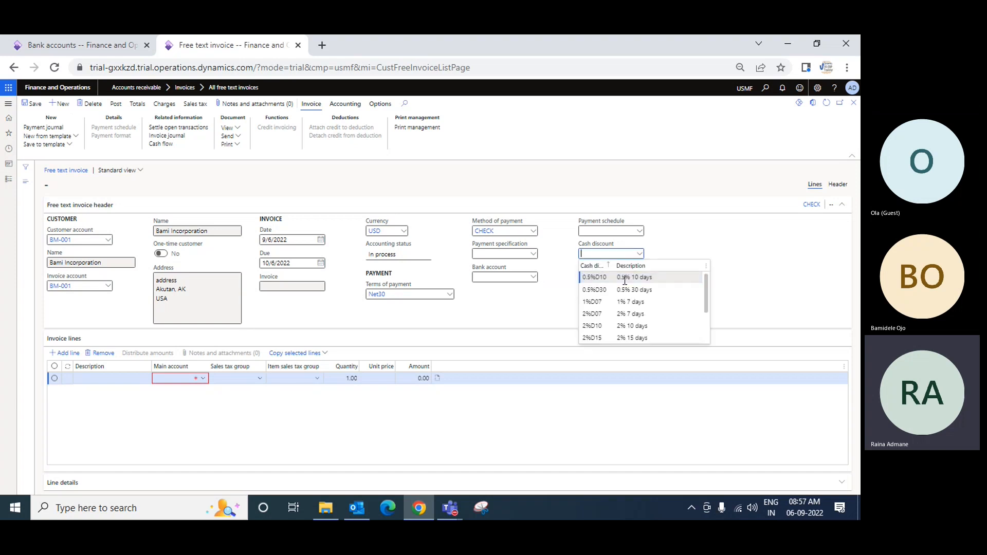
pyautogui.click(614, 279)
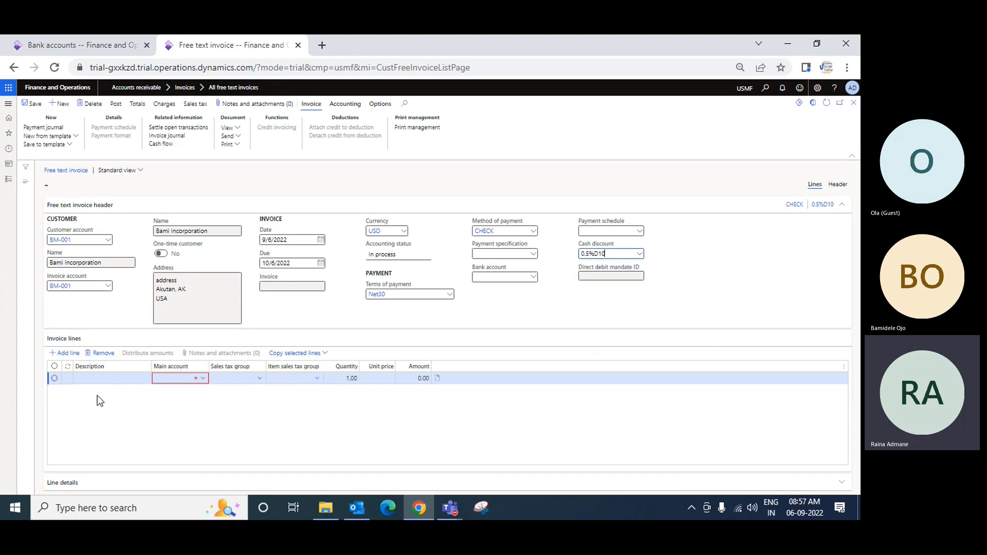
# Step: Assign main account 401100 (Product Sales) to the first invoice line
pyautogui.click(175, 380)
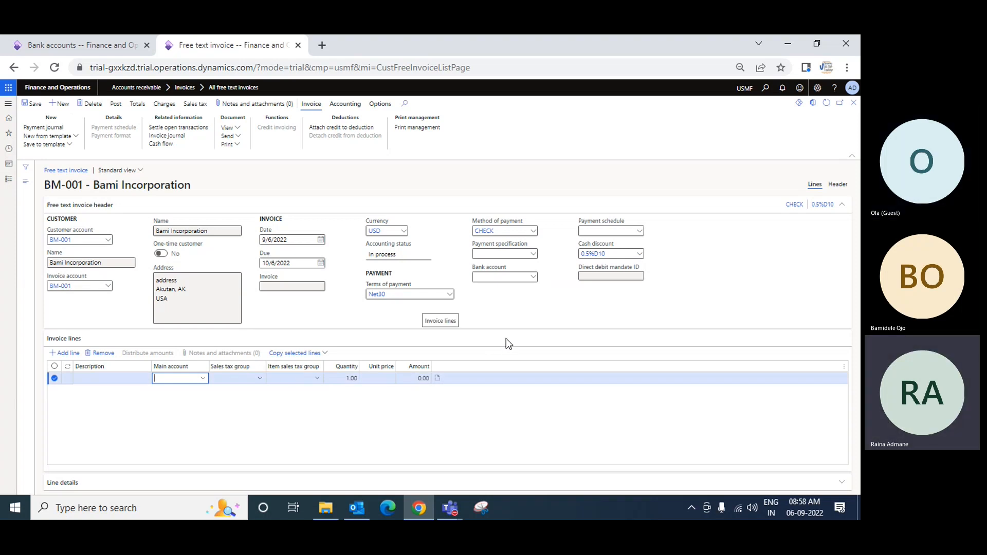
pyautogui.write('401100')
pyautogui.click(204, 381)
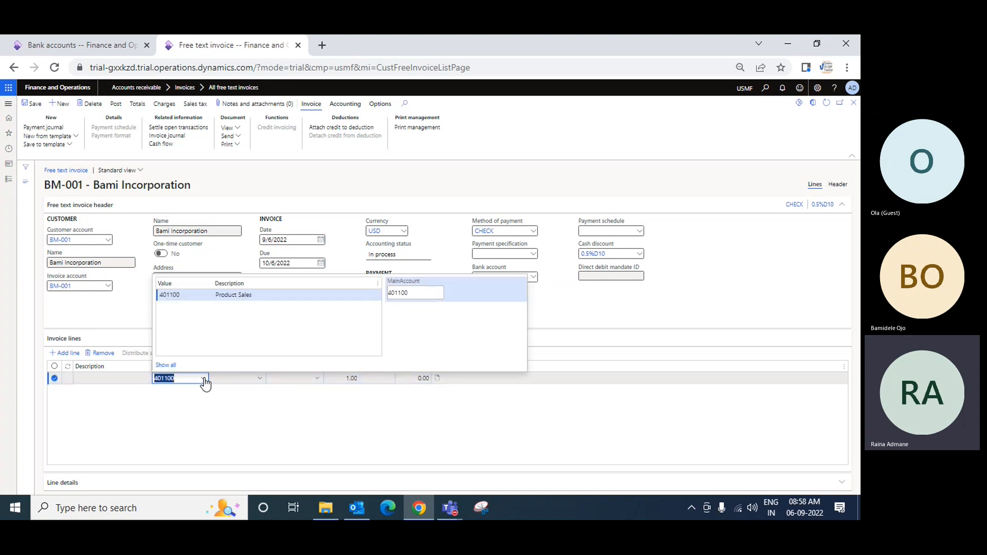
pyautogui.click(255, 295)
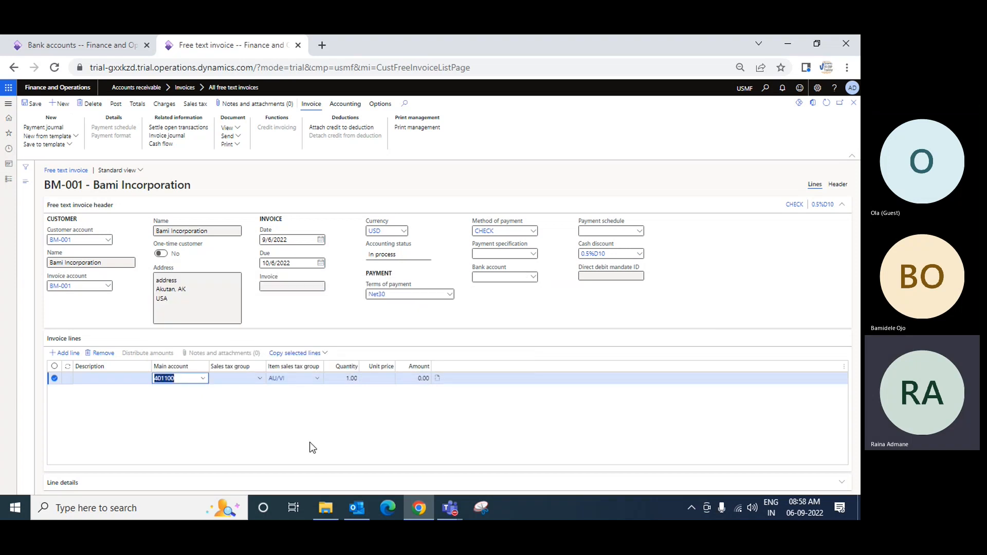
pyautogui.press('Tab')
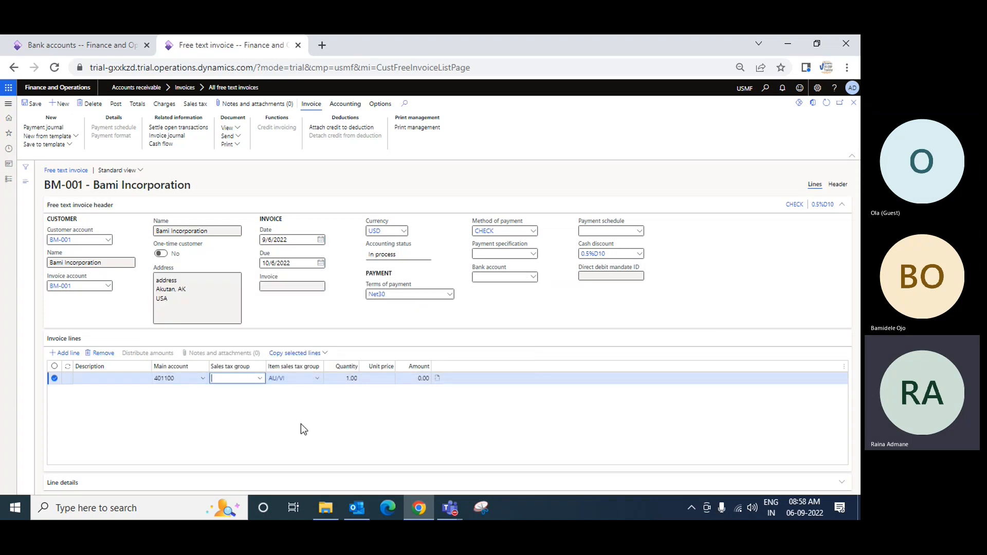
# Step: Set the invoice line's sales tax group to CA (California)
pyautogui.click(260, 381)
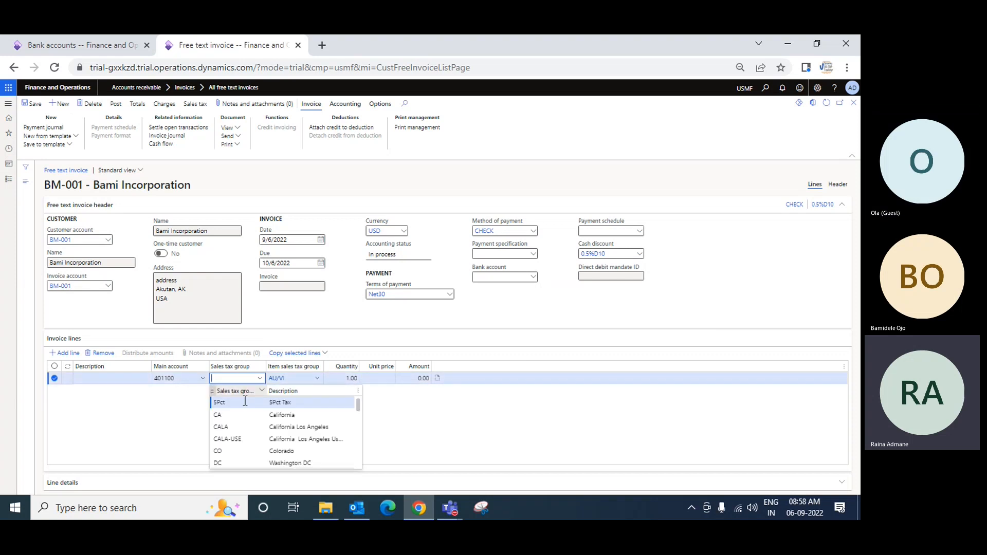
pyautogui.click(293, 417)
pyautogui.press('Tab')
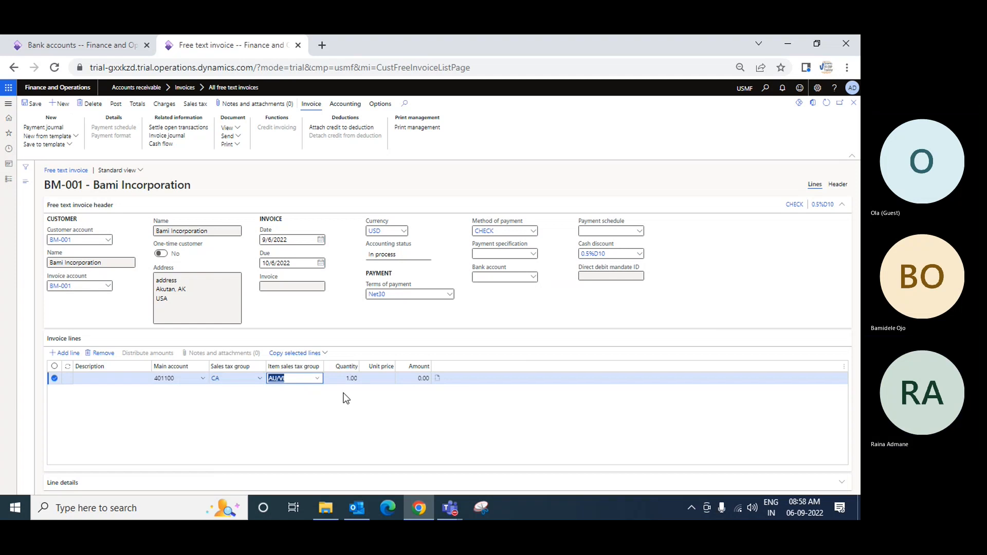
# Step: Enter a quantity of 100 and a unit price of 230 on the invoice line
pyautogui.press('Tab')
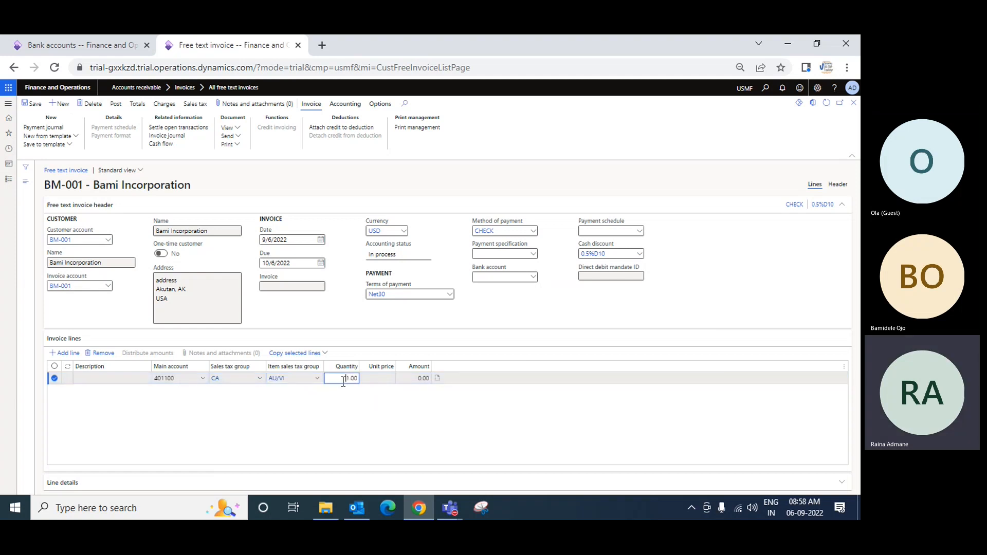
pyautogui.write('100')
pyautogui.press('Tab')
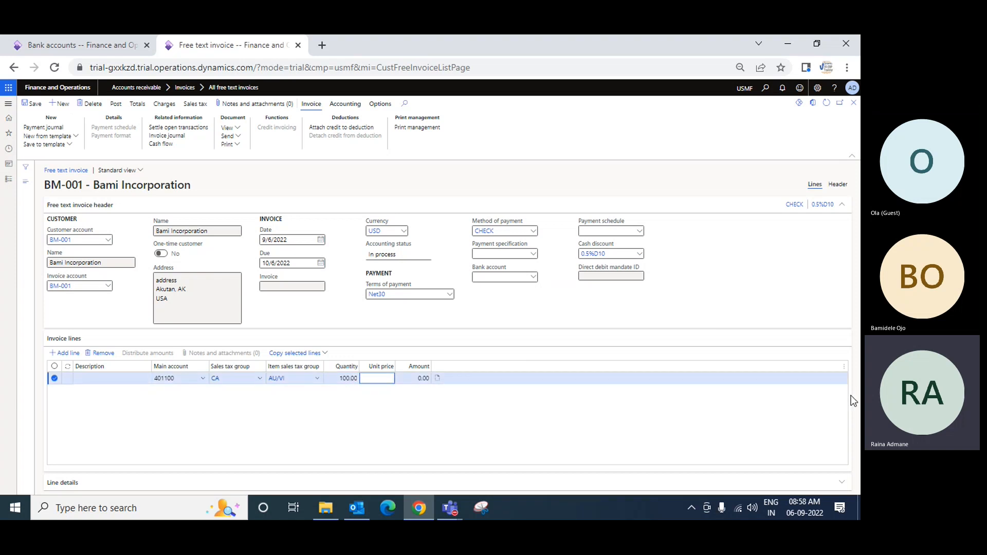
pyautogui.write('230')
pyautogui.press('Tab')
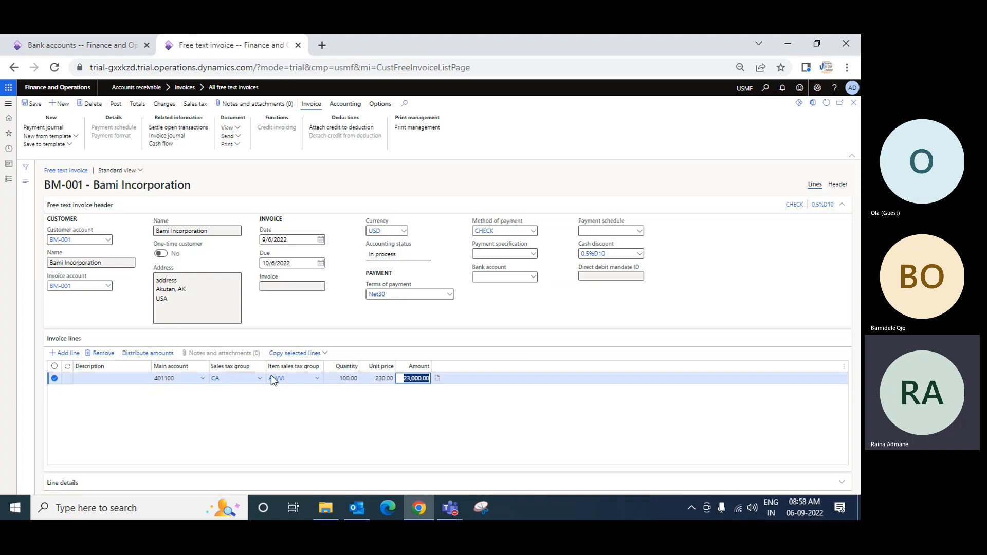
# Step: Clear the sales tax group and item sales tax group from the invoice line
pyautogui.click(226, 379)
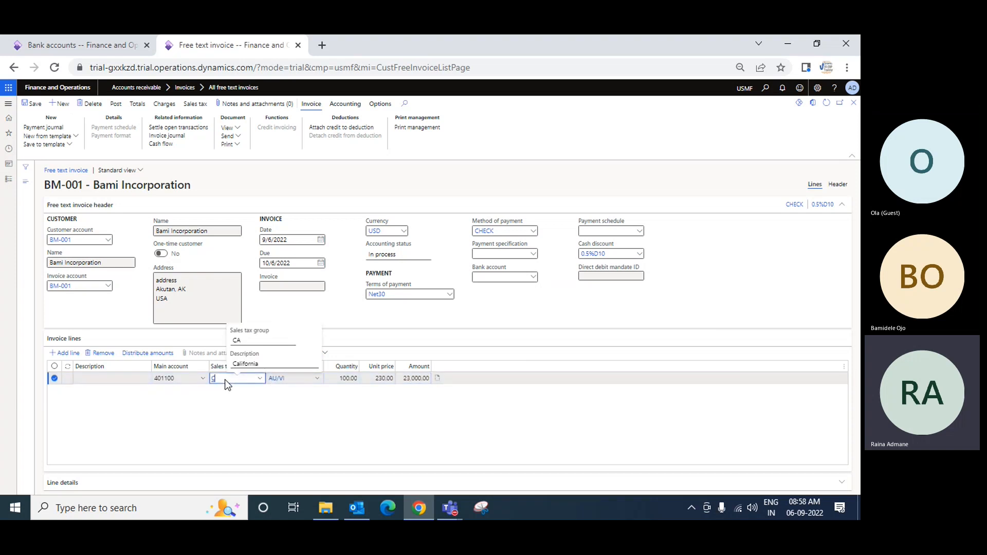
pyautogui.click(306, 382)
pyautogui.press('BackSpace')
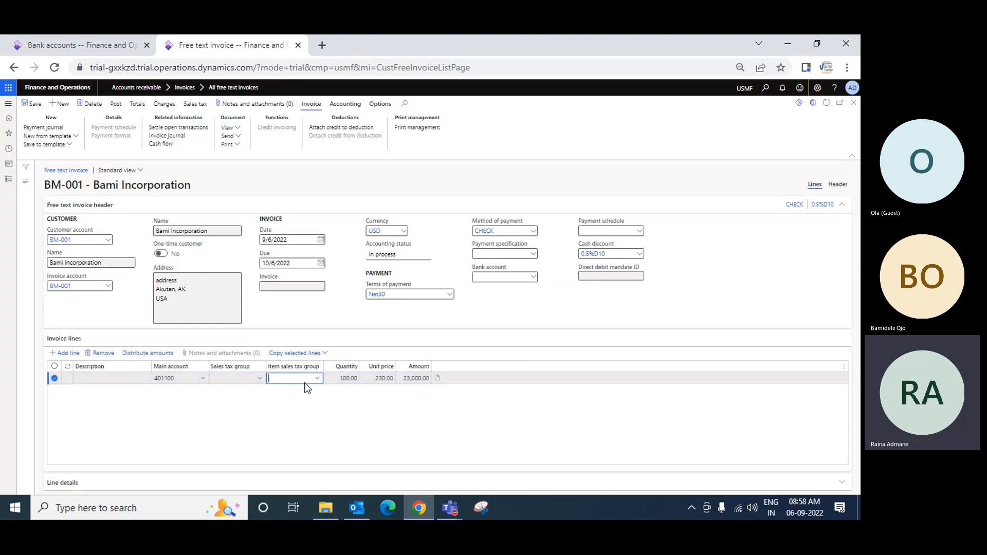
pyautogui.press('Tab')
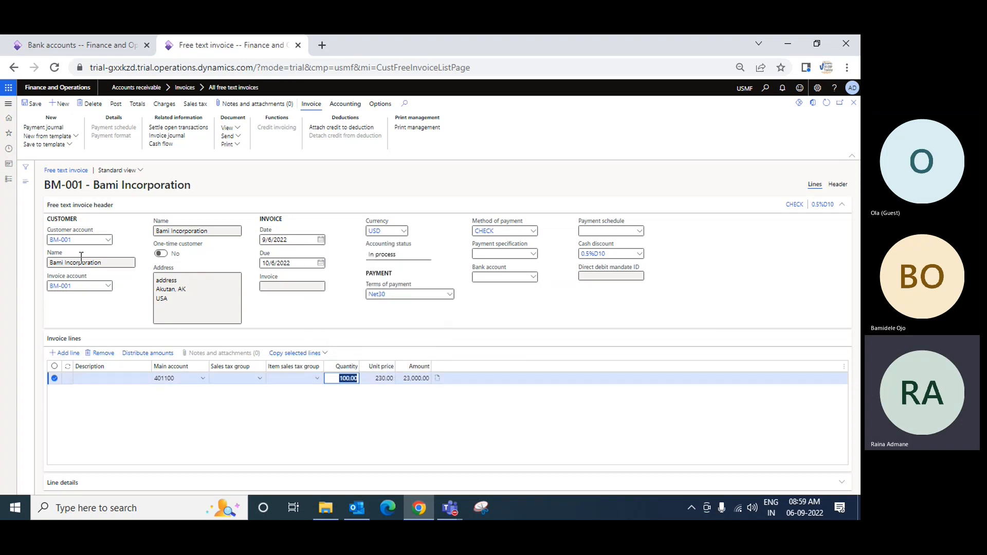
# Step: Save the free text invoice and try to post it with the default posting parameters
pyautogui.click(33, 105)
pyautogui.click(117, 105)
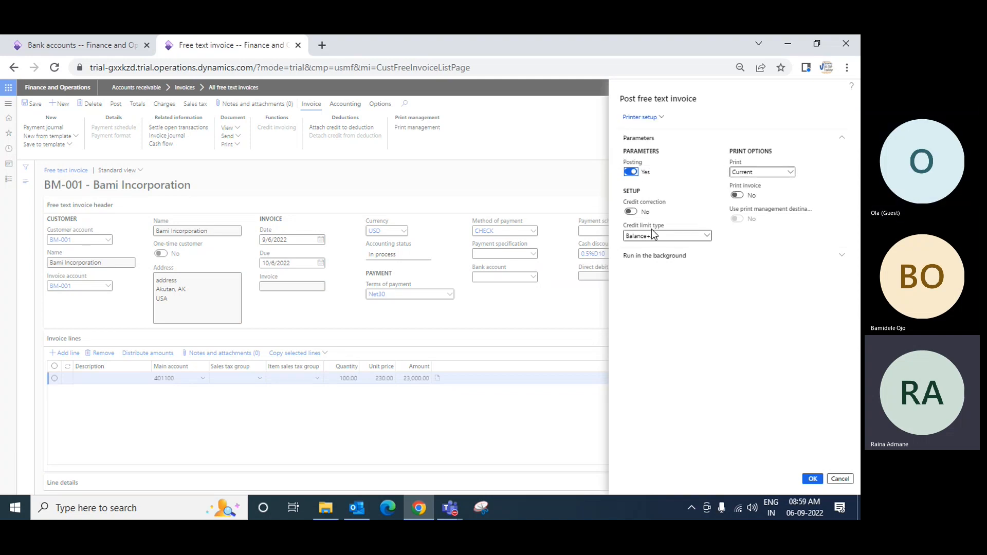
pyautogui.click(812, 479)
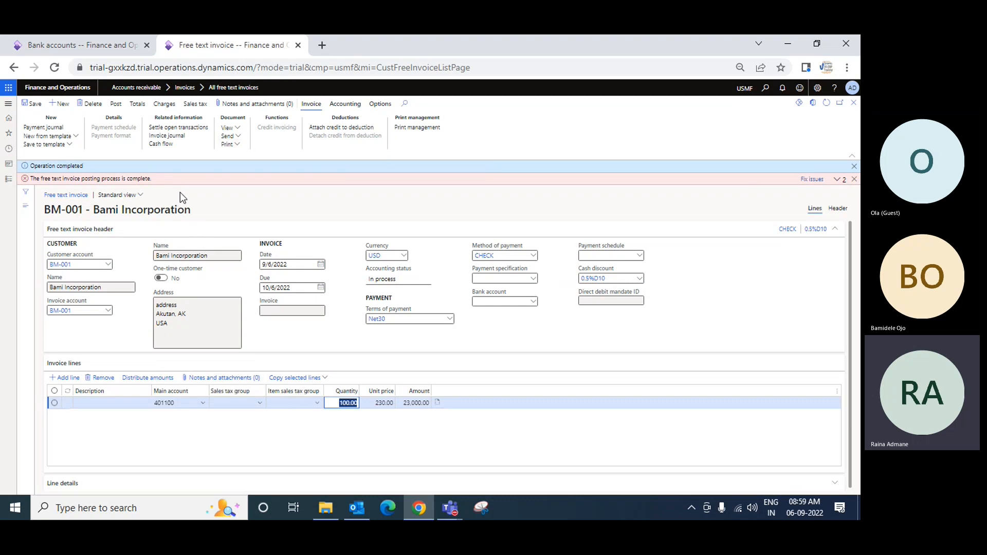
# Step: Examine the posting message details for the dimension combination and the ledger account used for validation
pyautogui.click(838, 179)
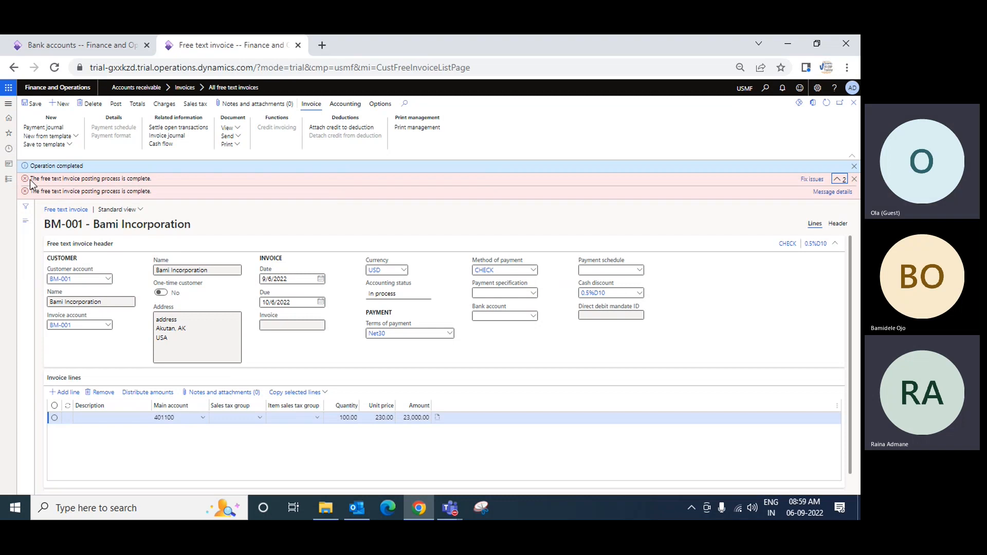
pyautogui.click(832, 192)
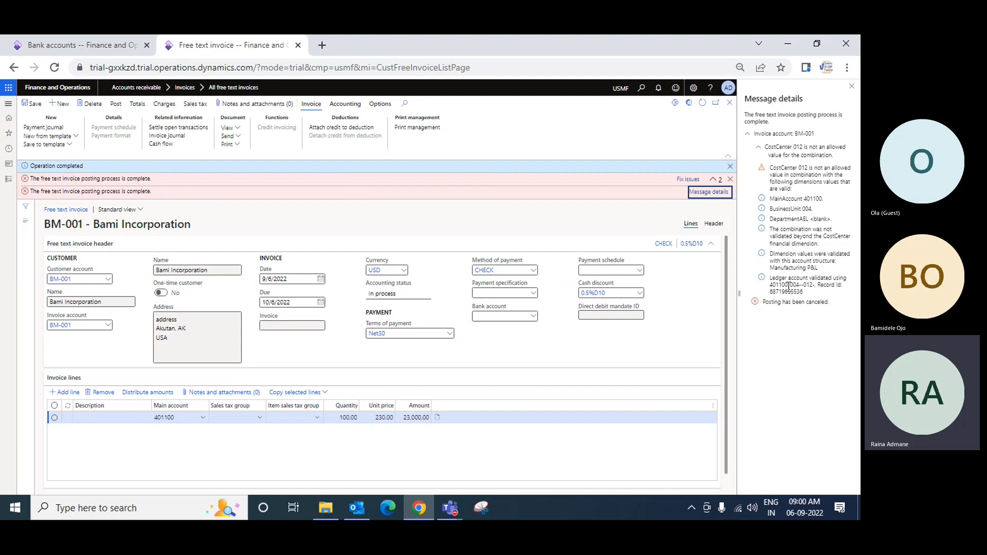
pyautogui.moveTo(769, 285); pyautogui.dragTo(815, 289)
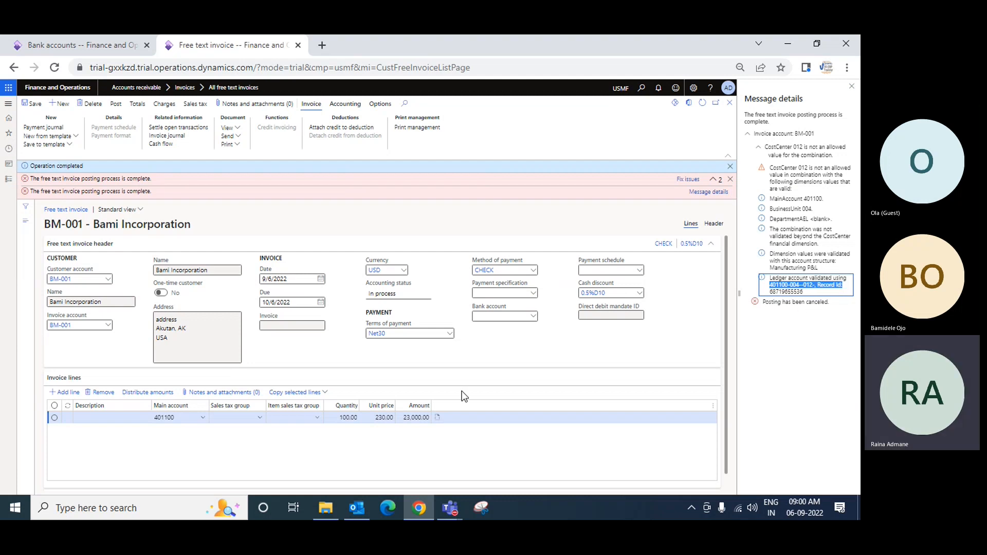
pyautogui.click(852, 87)
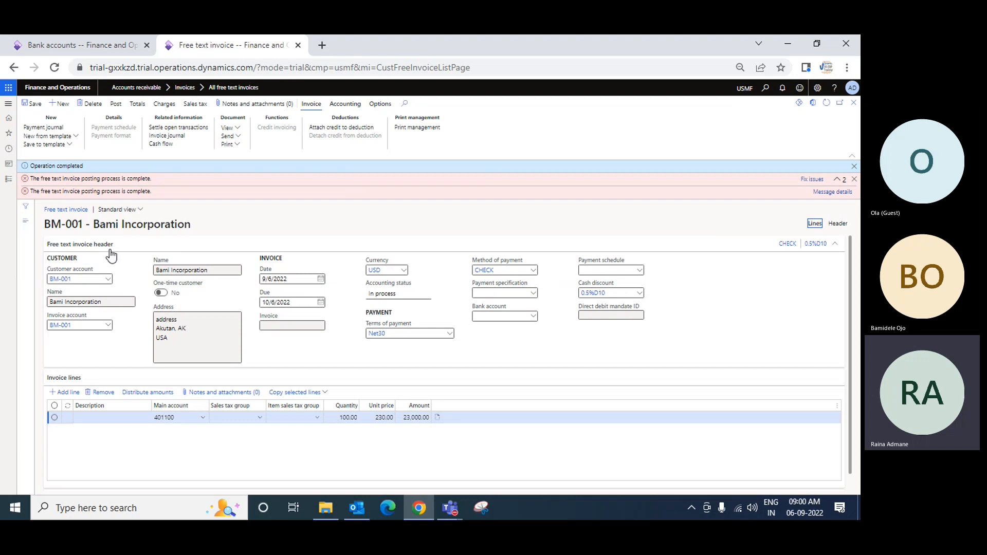
# Step: Clear the CostCenter value from the invoice line's financial dimensions, leaving BusinessUnit 004 in place
pyautogui.click(67, 277)
pyautogui.scroll(-2, 624, 442)
pyautogui.click(63, 483)
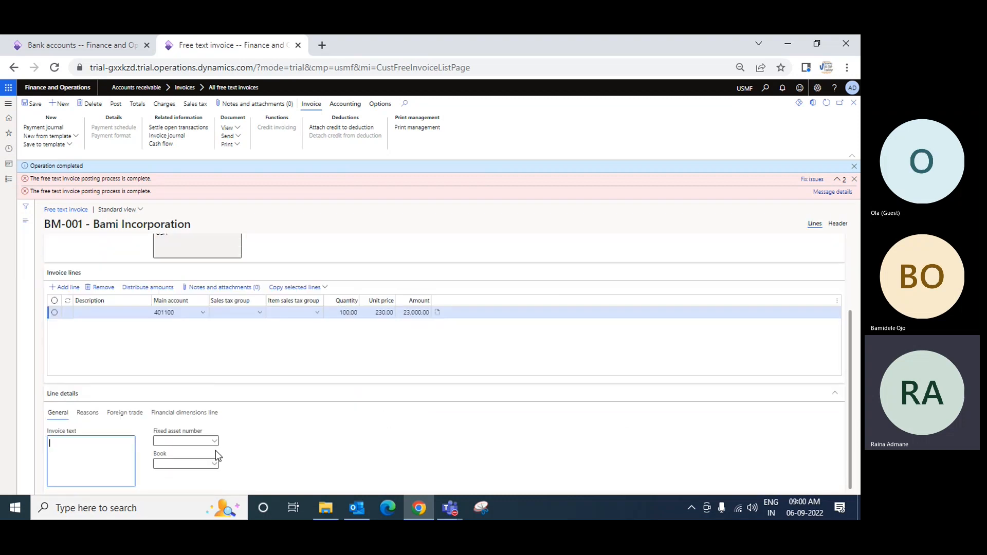
pyautogui.click(183, 414)
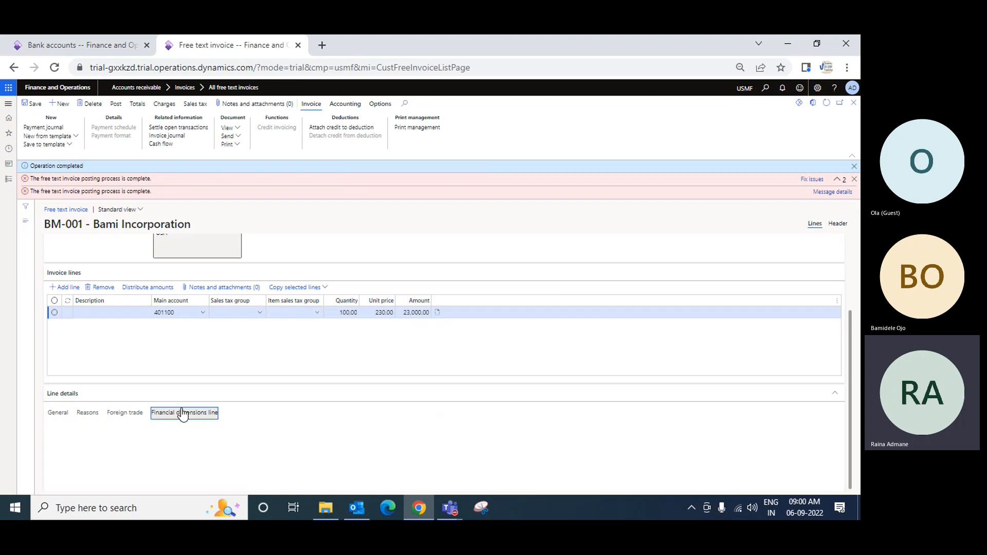
pyautogui.scroll(-3, 369, 443)
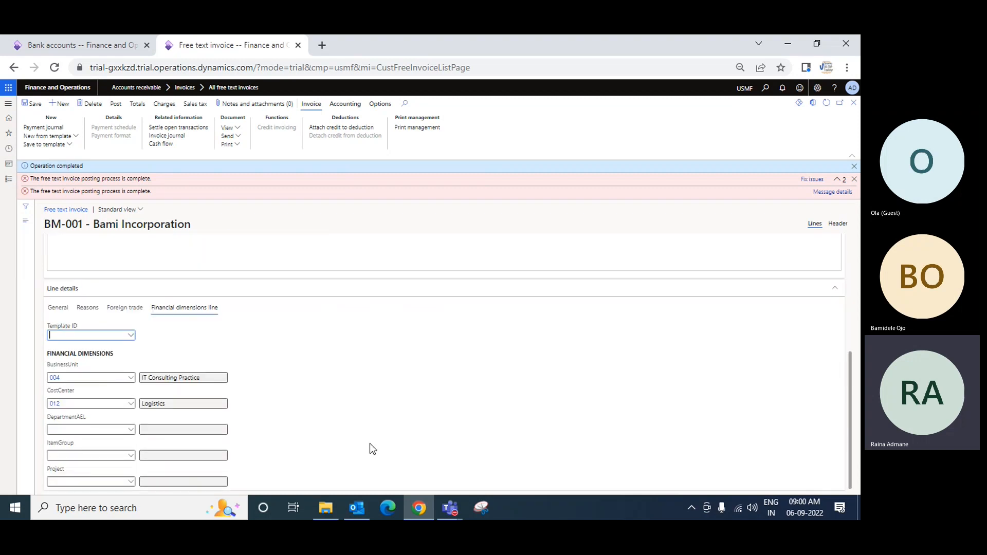
pyautogui.click(55, 404)
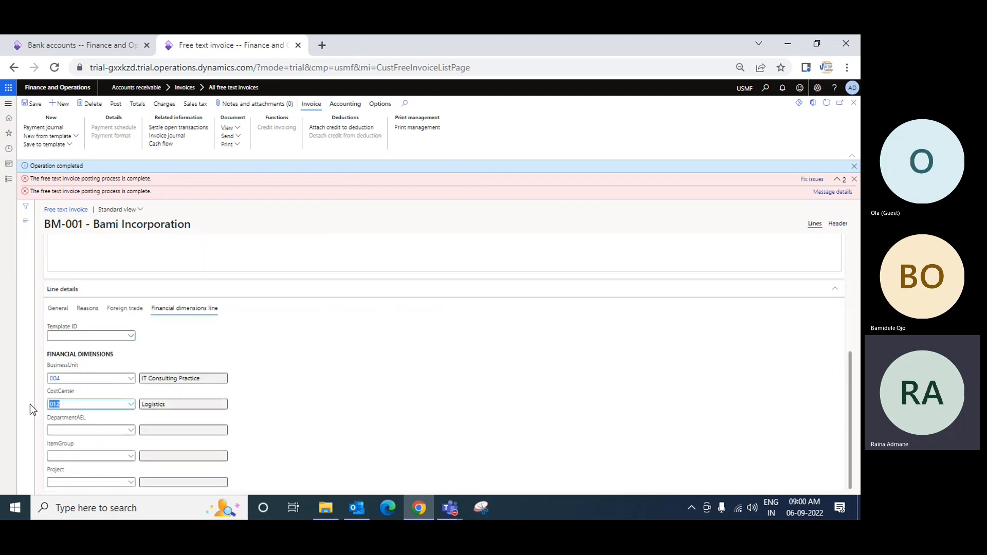
pyautogui.press('BackSpace')
pyautogui.press('Tab')
# Step: Recheck and dismiss the earlier posting messages, and post the free text invoice with the default parameters
pyautogui.click(833, 193)
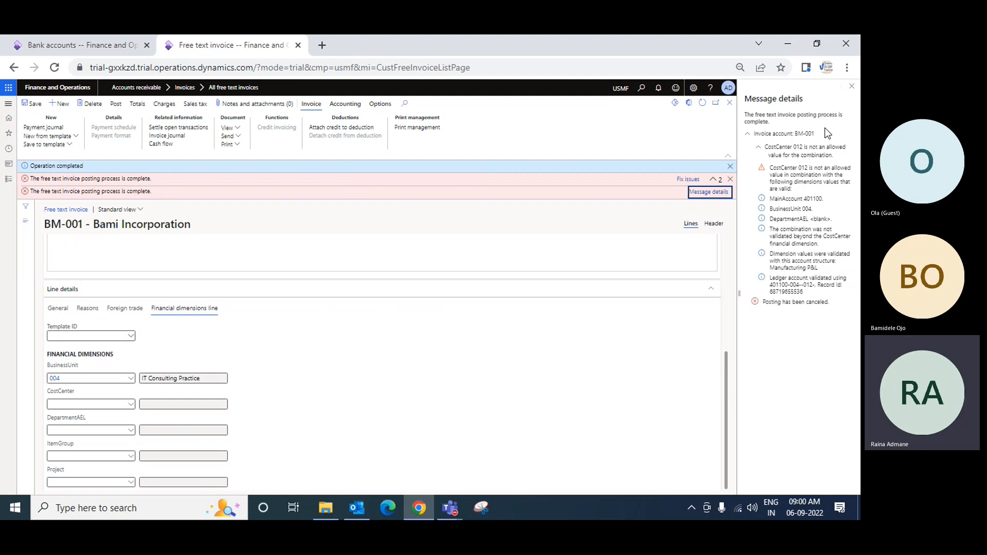
pyautogui.click(852, 86)
pyautogui.click(853, 181)
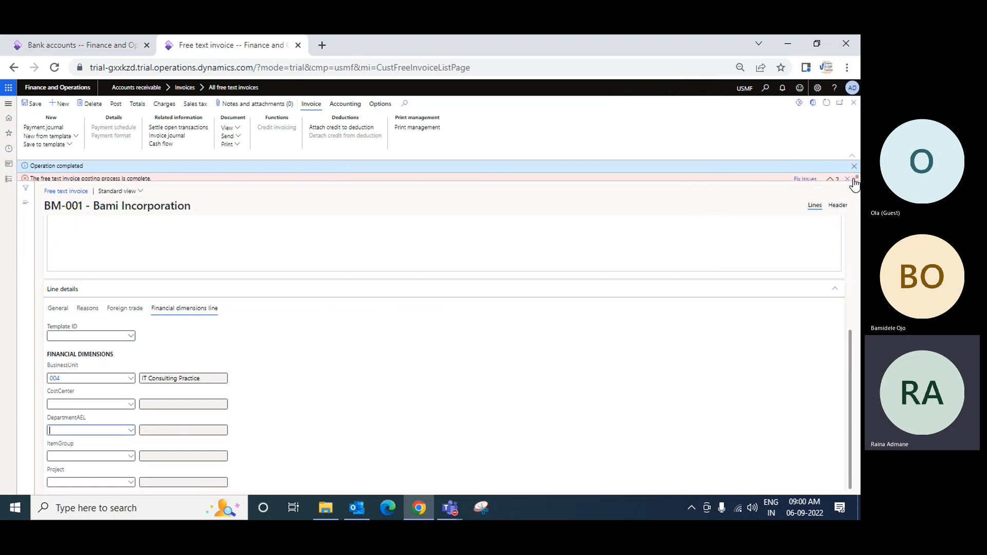
pyautogui.click(854, 167)
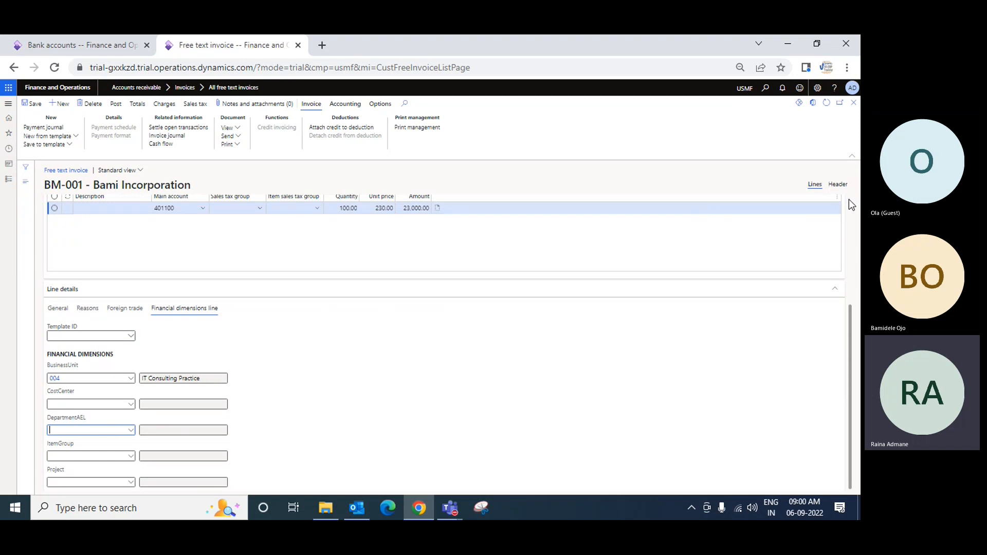
pyautogui.click(120, 107)
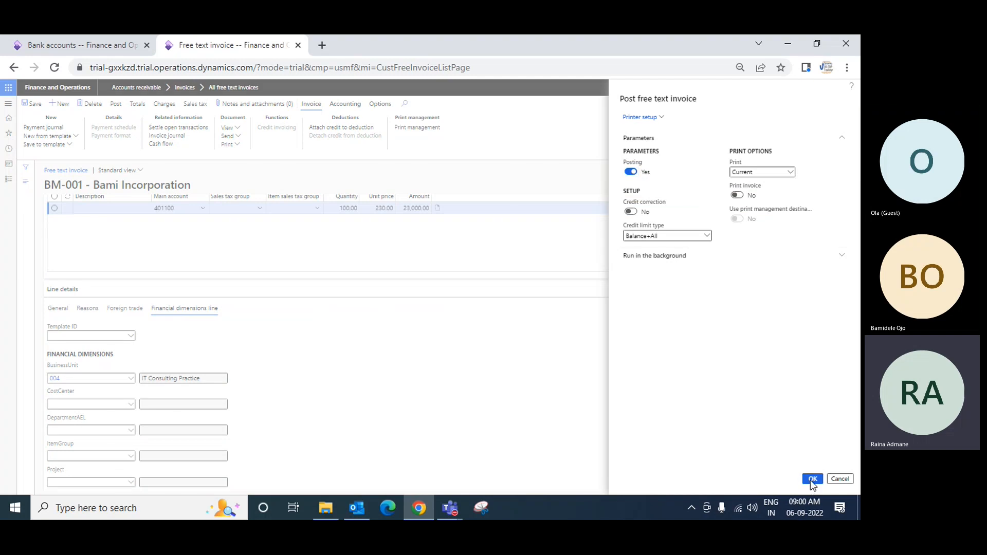
pyautogui.click(812, 478)
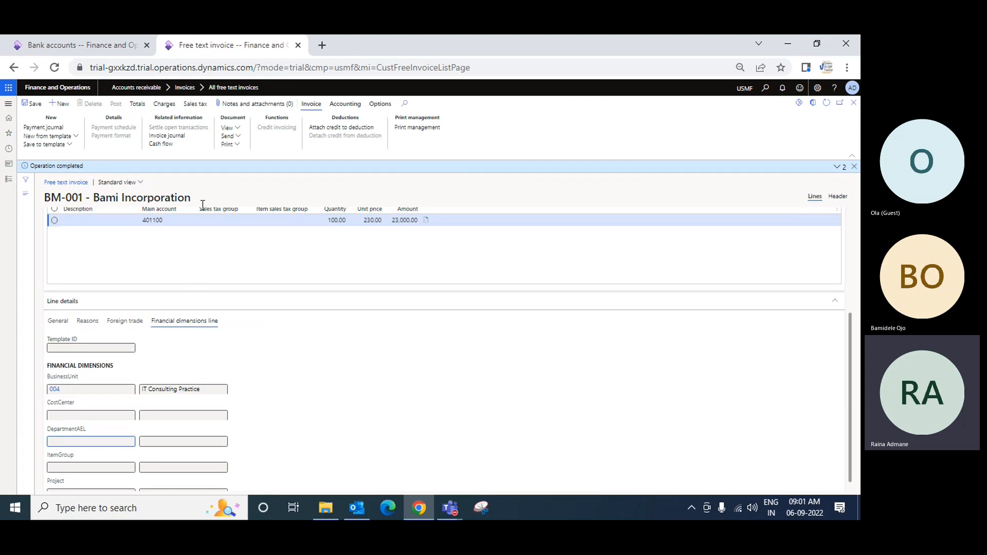
# Step: Open the posted invoice's journal, widen the Voucher column and check its voucher transactions
pyautogui.click(182, 138)
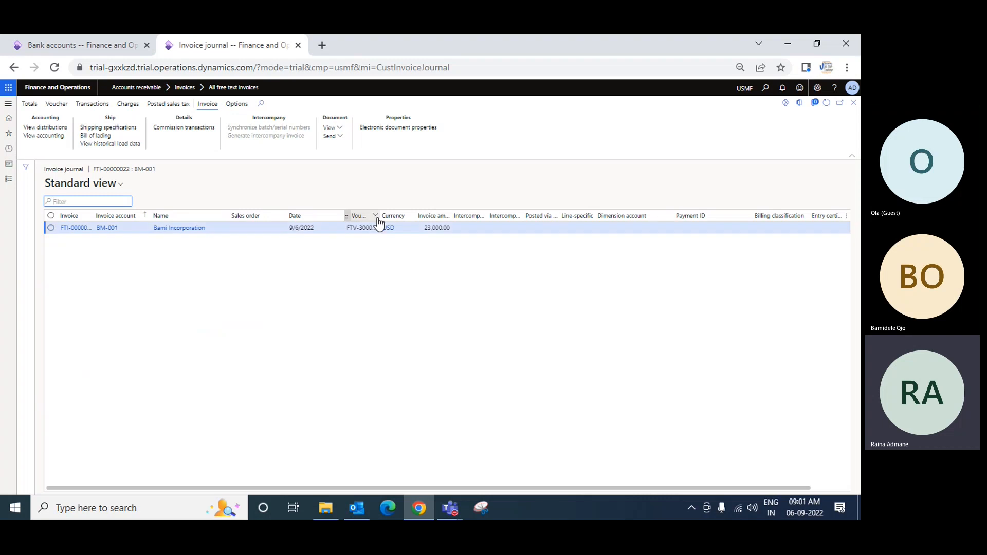
pyautogui.moveTo(383, 216); pyautogui.dragTo(427, 216)
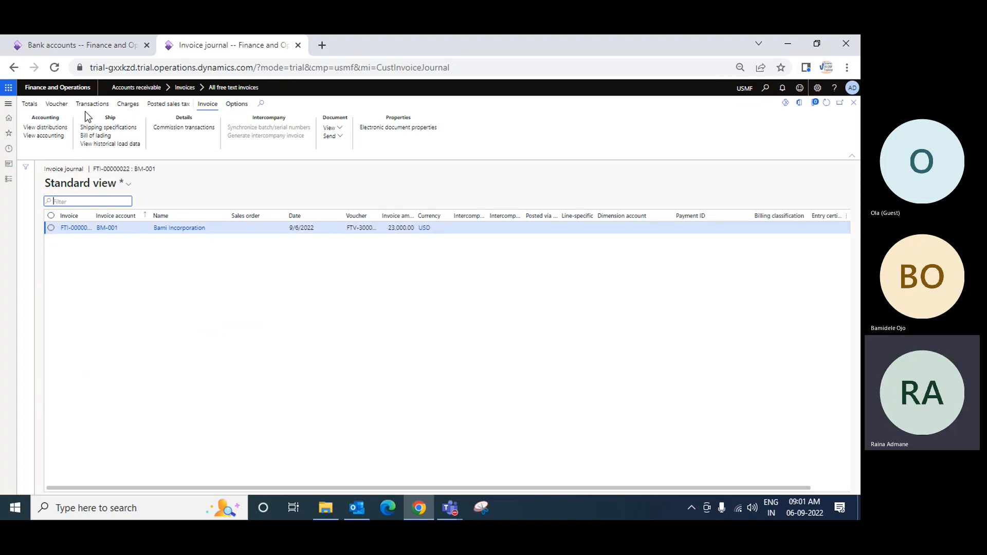
pyautogui.click(56, 104)
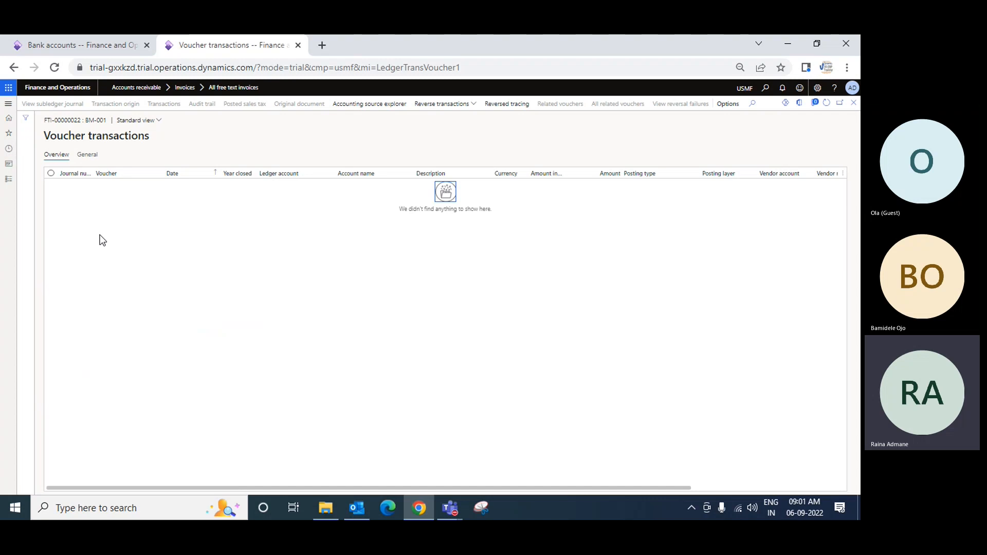
pyautogui.click(853, 103)
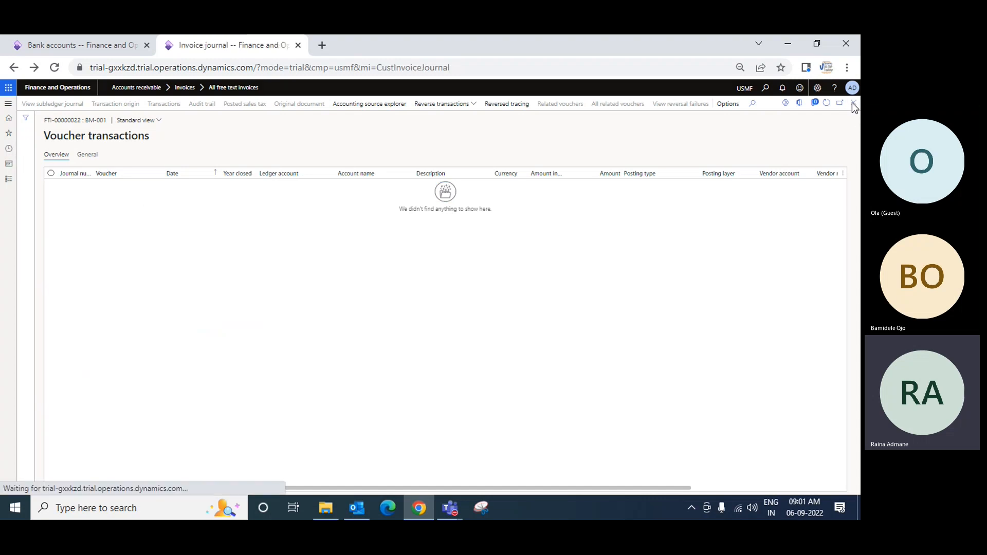
# Step: Open the General ledger periodic task for subledger journal entries not yet transferred and transfer the free text invoice entry immediately
pyautogui.click(87, 48)
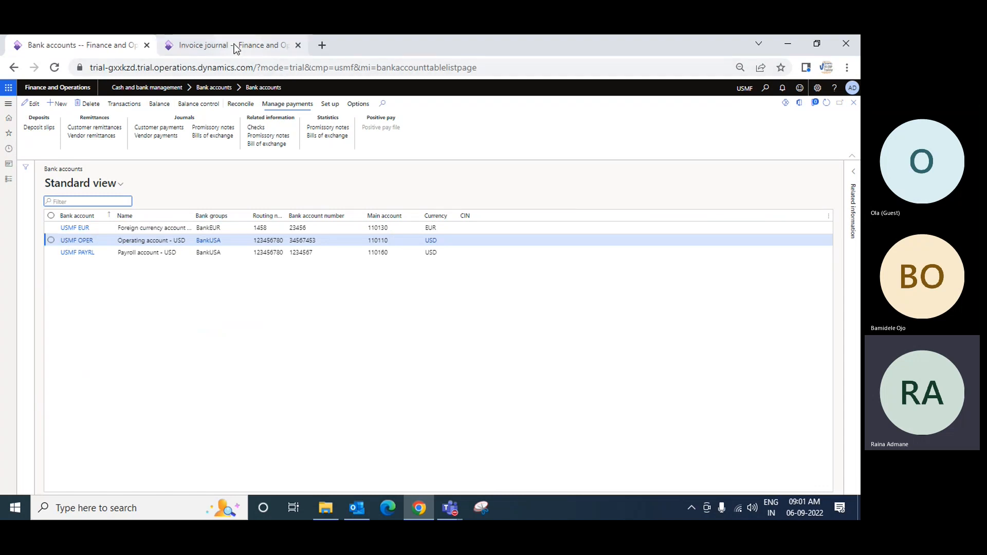
pyautogui.click(10, 180)
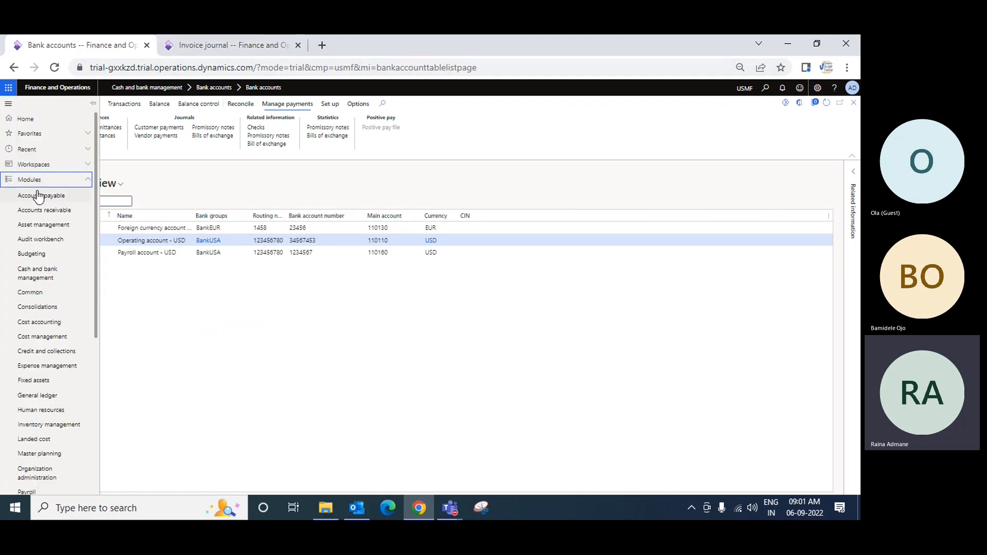
pyautogui.moveTo(98, 212); pyautogui.dragTo(97, 331)
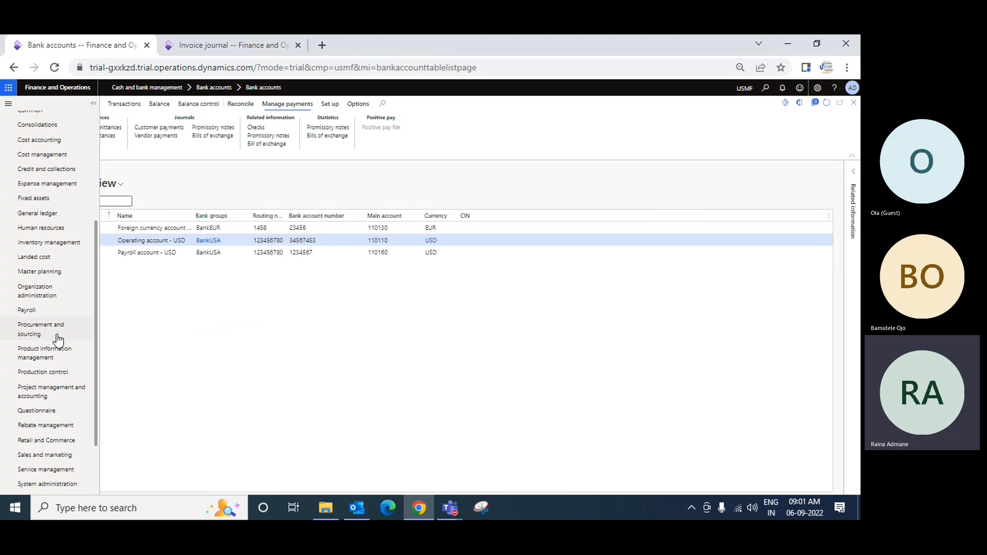
pyautogui.click(41, 216)
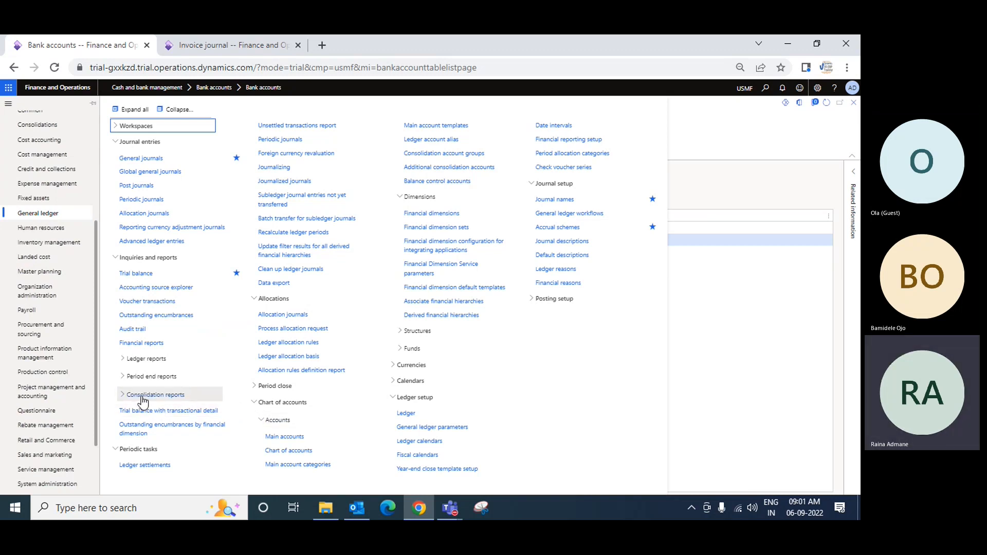
pyautogui.click(123, 379)
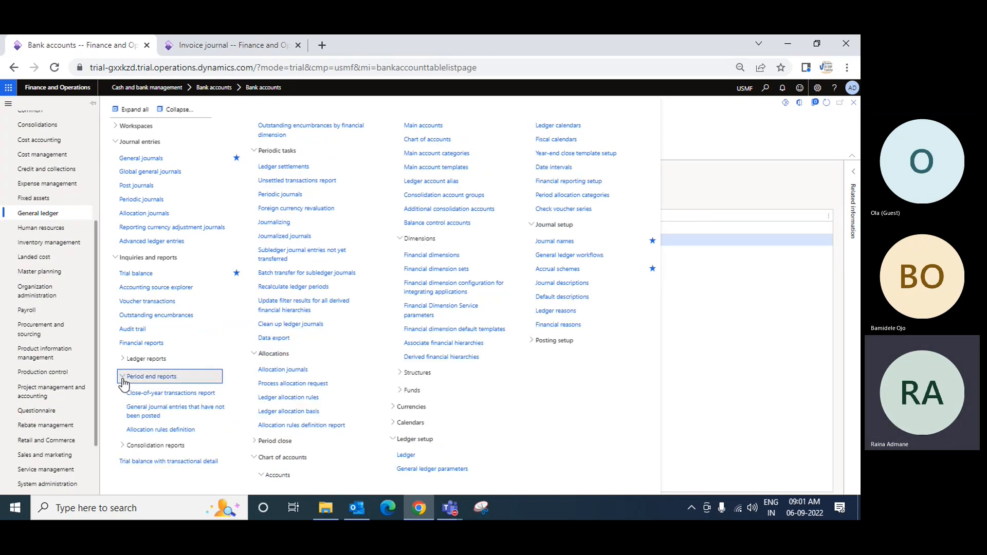
pyautogui.click(124, 380)
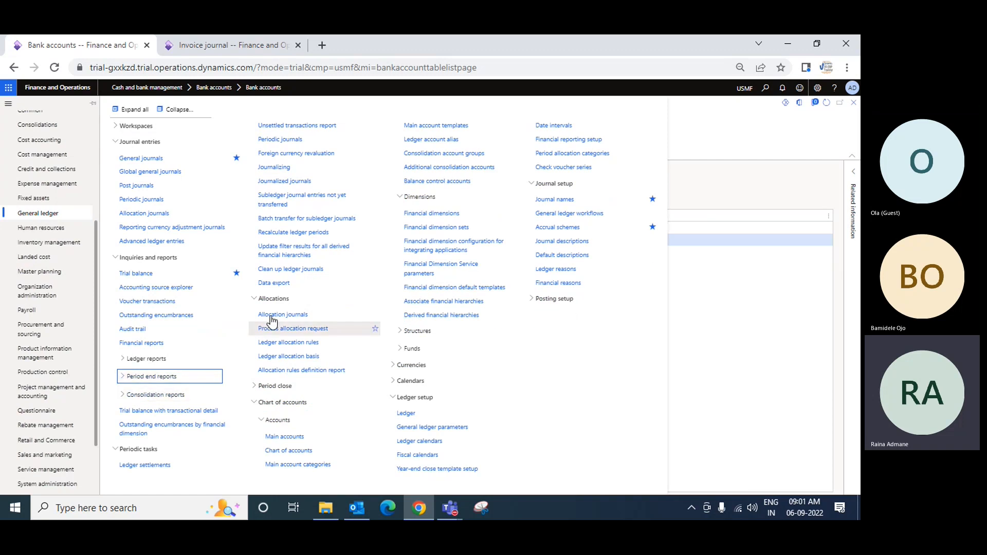
pyautogui.click(179, 111)
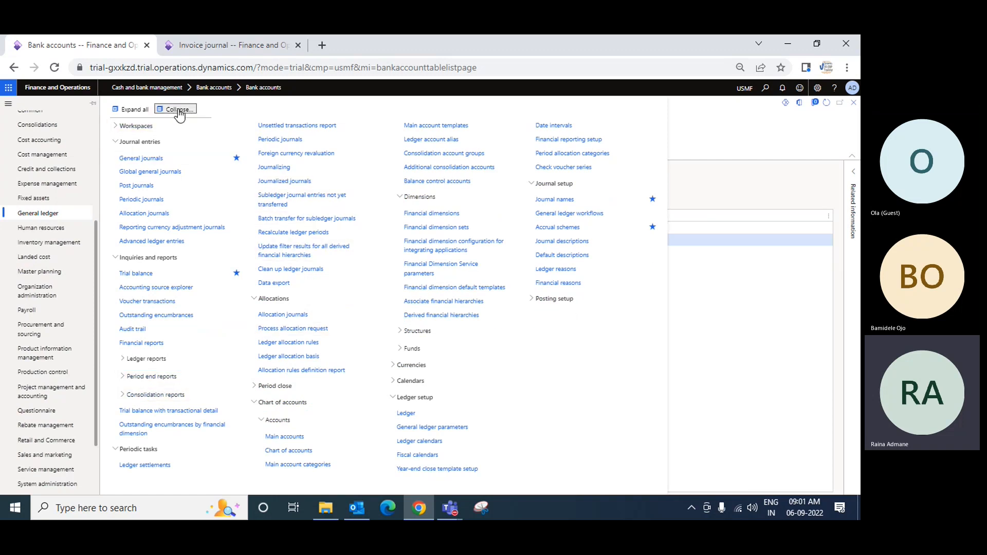
pyautogui.click(117, 175)
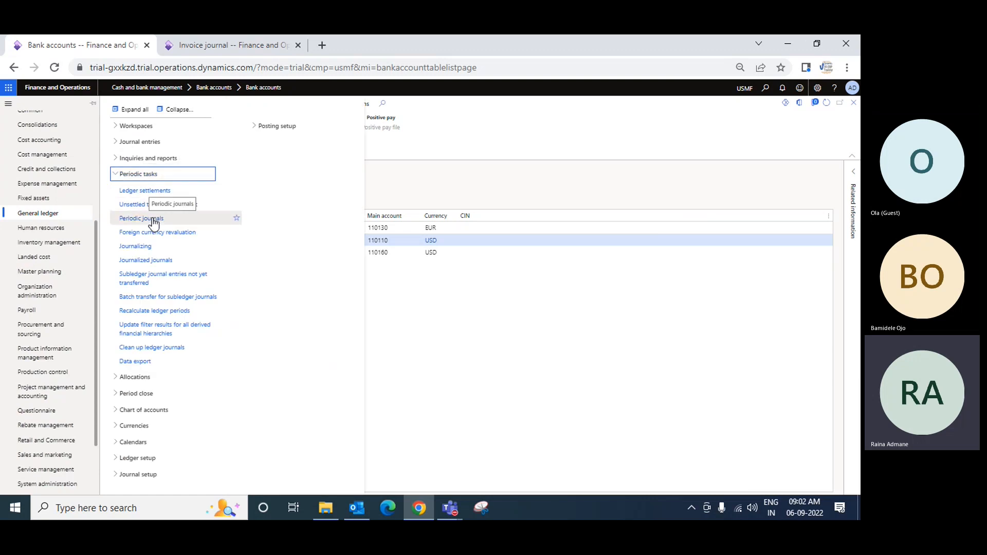
pyautogui.click(137, 279)
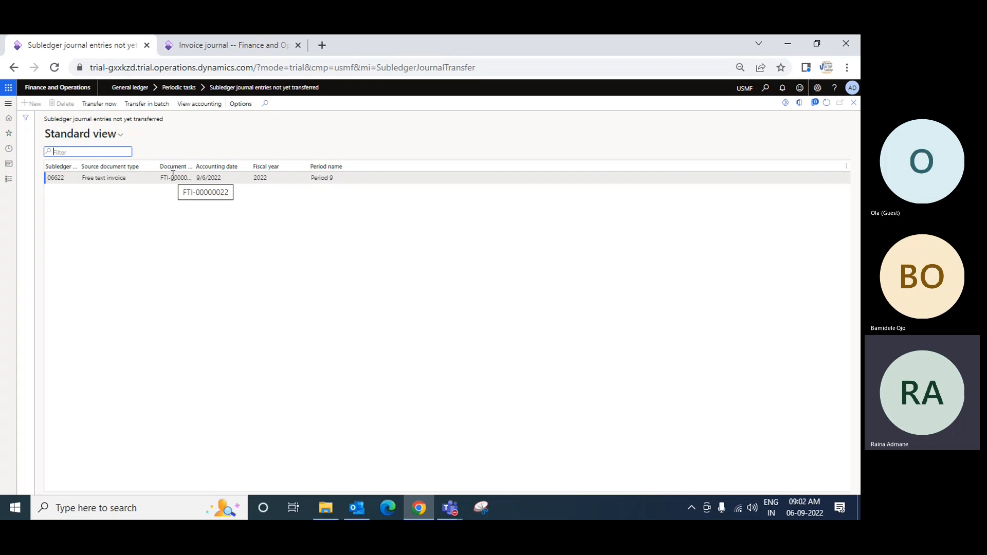
pyautogui.click(100, 106)
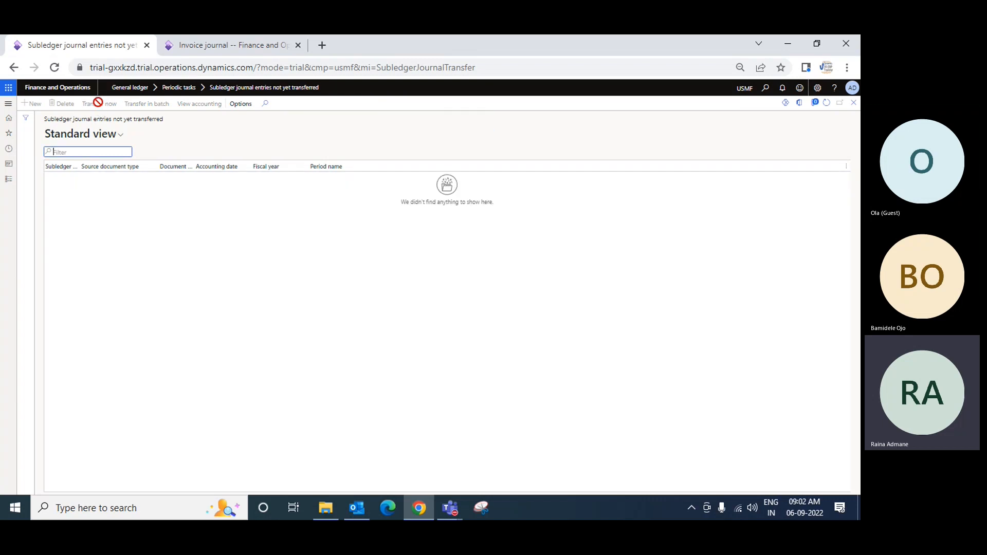
# Step: Leave the subledger transfer page, dismiss the dashboard's welcome messages and open the Accounts receivable list of all free text invoices
pyautogui.click(855, 104)
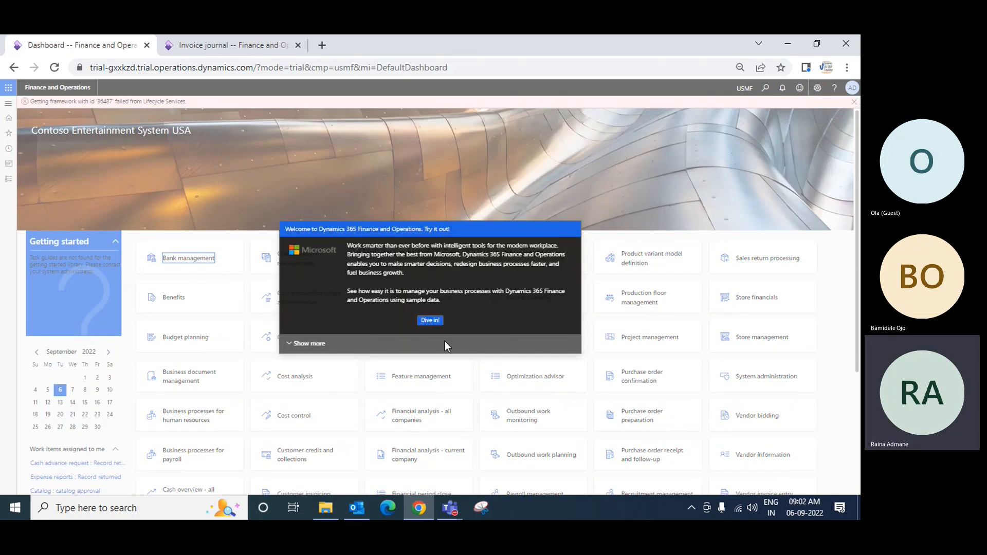
pyautogui.click(430, 320)
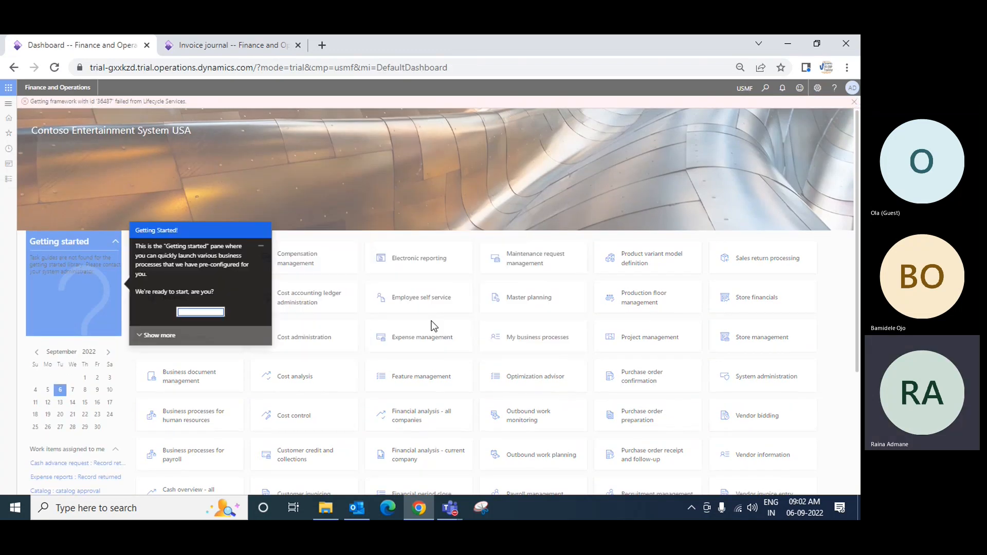
pyautogui.click(200, 312)
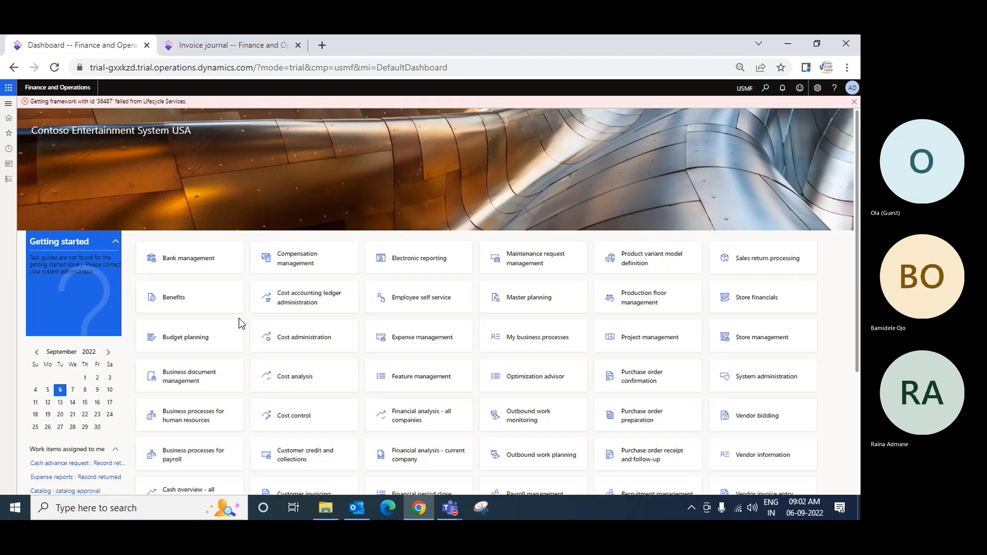
pyautogui.click(9, 181)
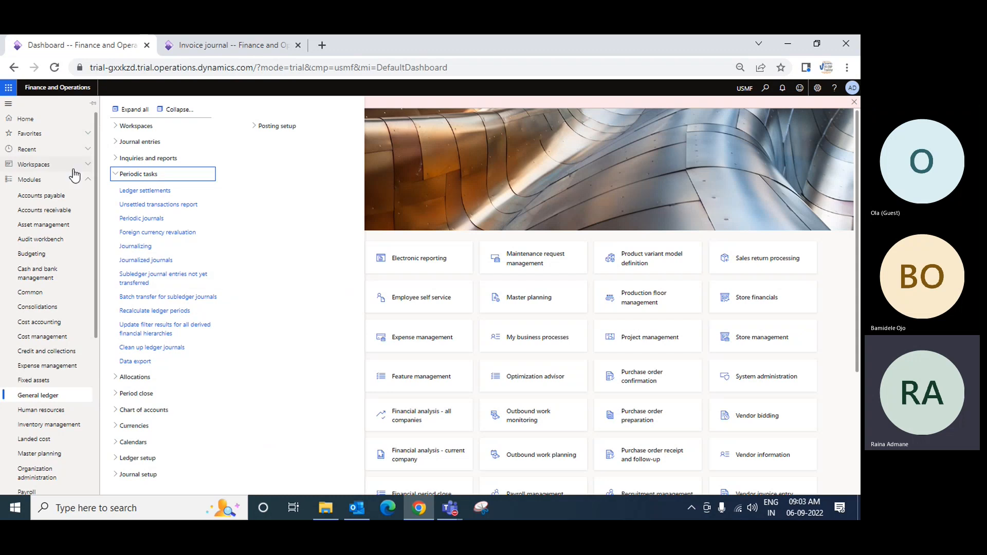
pyautogui.click(53, 212)
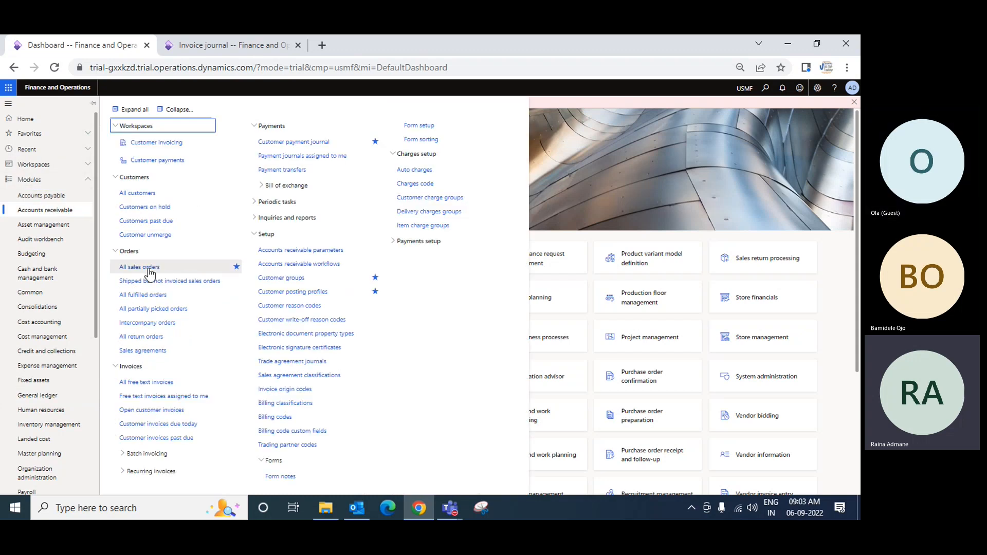
pyautogui.click(155, 383)
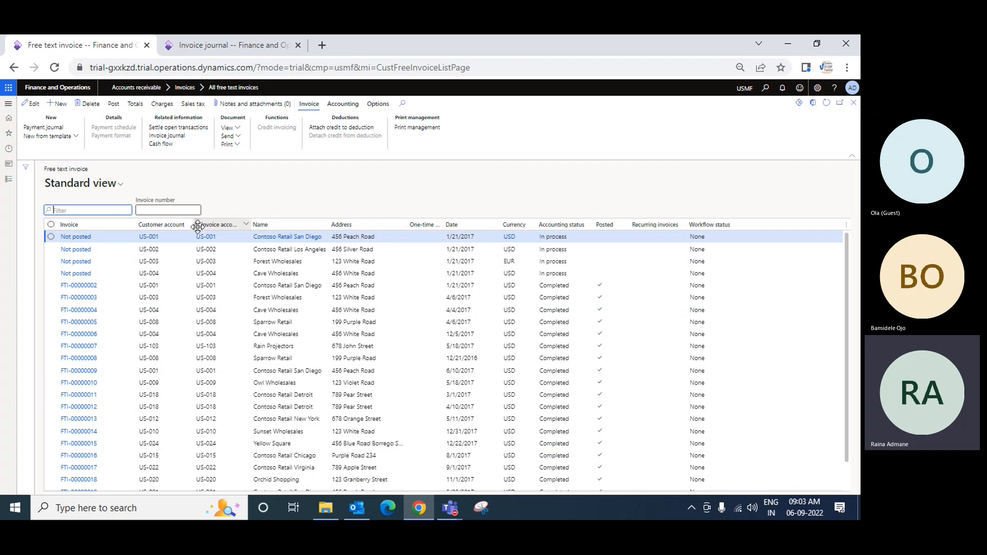
# Step: Filter the free text invoice list by the customer name Bami Incorporation
pyautogui.click(325, 229)
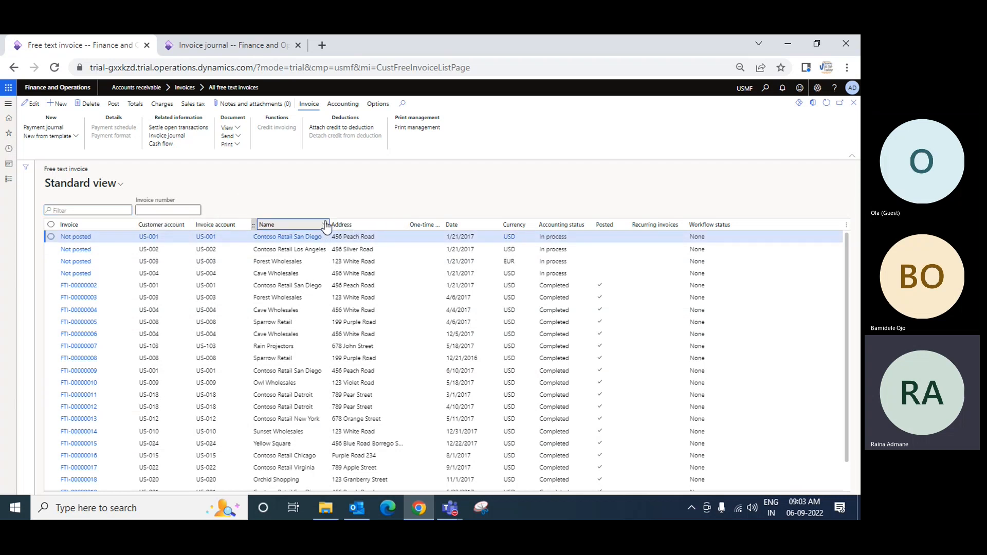
pyautogui.click(325, 226)
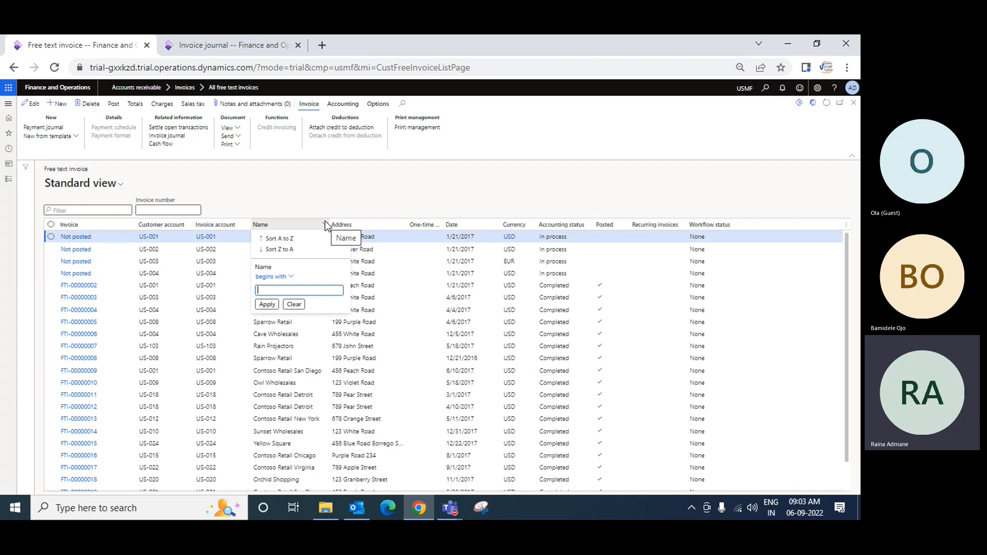
pyautogui.write('cont')
pyautogui.press('Return')
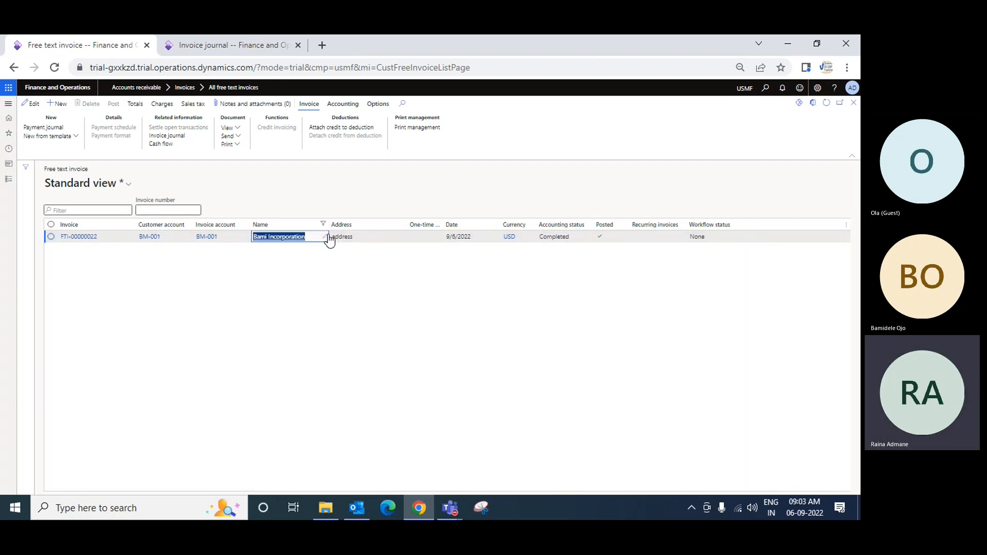
# Step: Open the Bami Incorporation invoice's journal and examine the ledger accounts, amounts and posting types in its voucher transactions
pyautogui.click(177, 138)
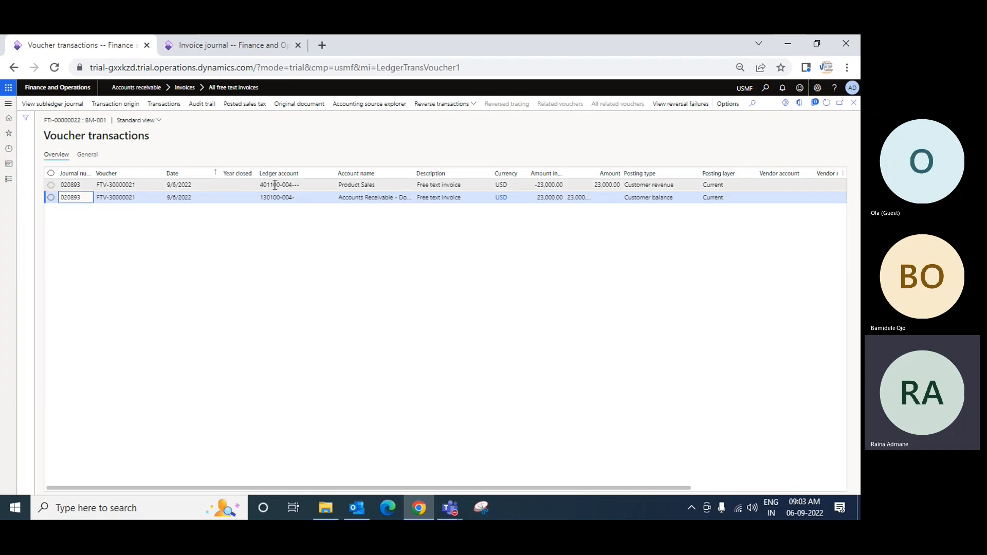
pyautogui.moveTo(275, 185)
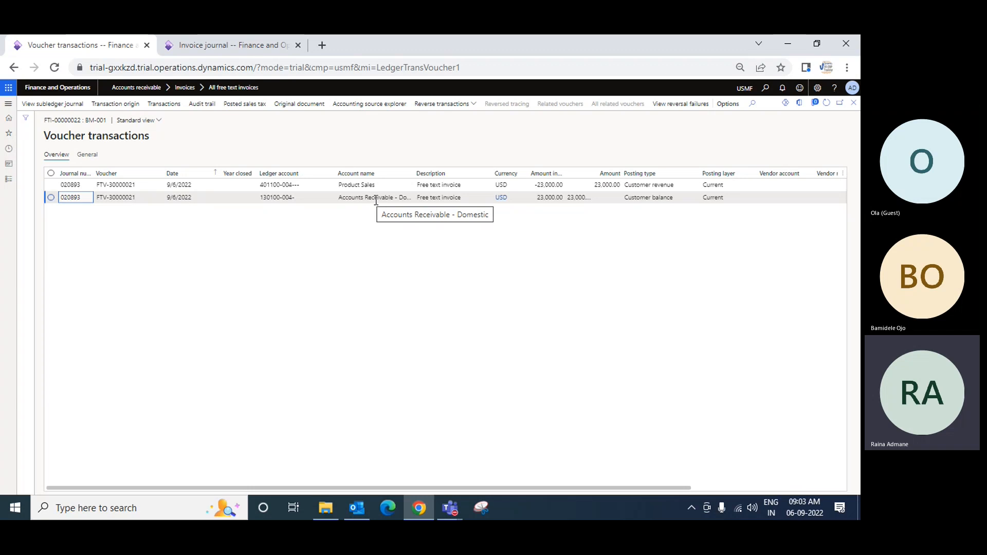
pyautogui.click(853, 105)
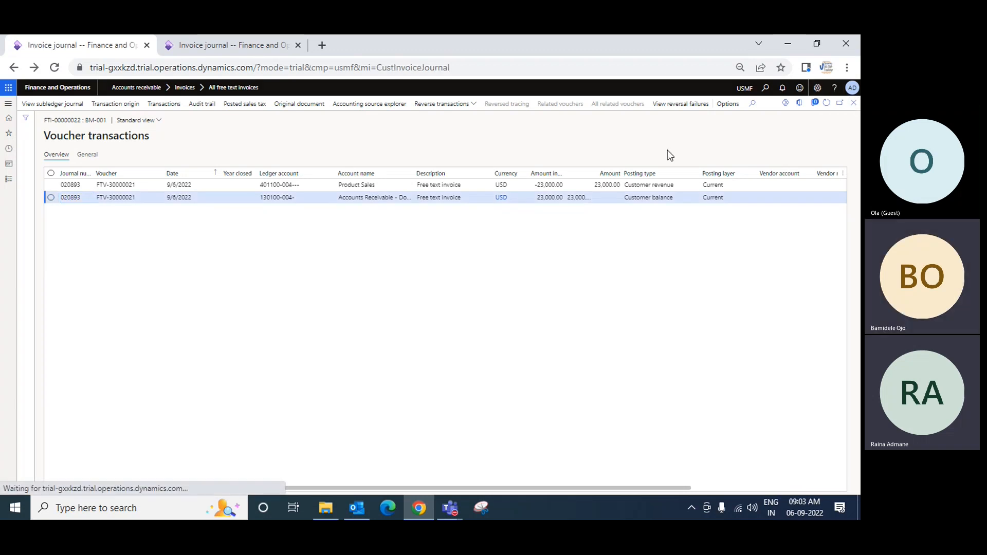
# Step: Close the voucher transactions and invoice journal back to the dashboard, and display the Accounts receivable module's pages
pyautogui.click(854, 103)
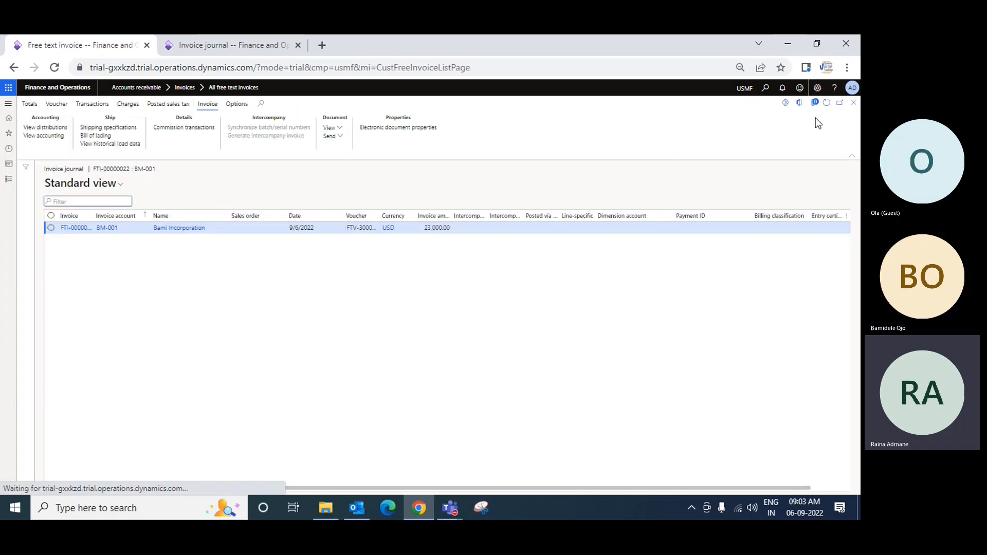
pyautogui.click(853, 102)
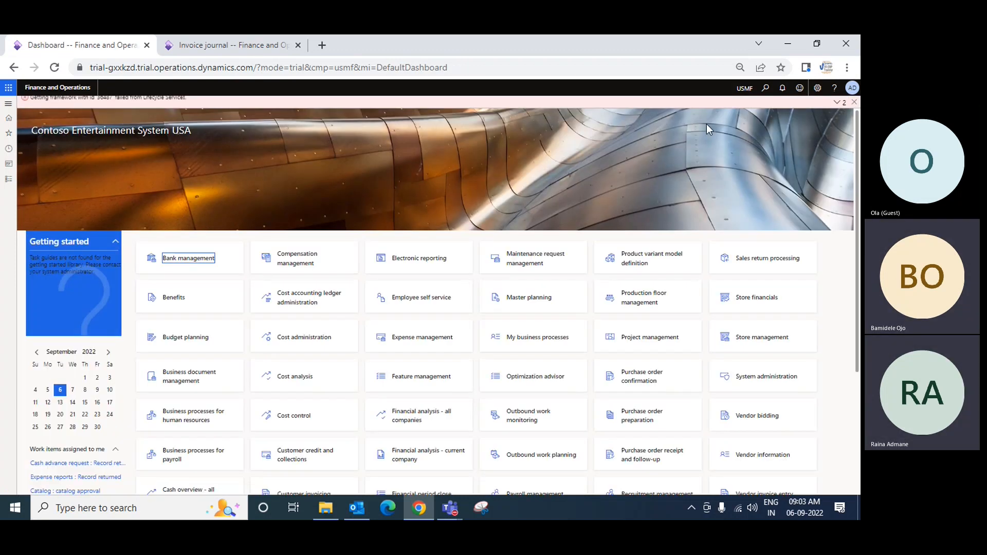
pyautogui.click(9, 179)
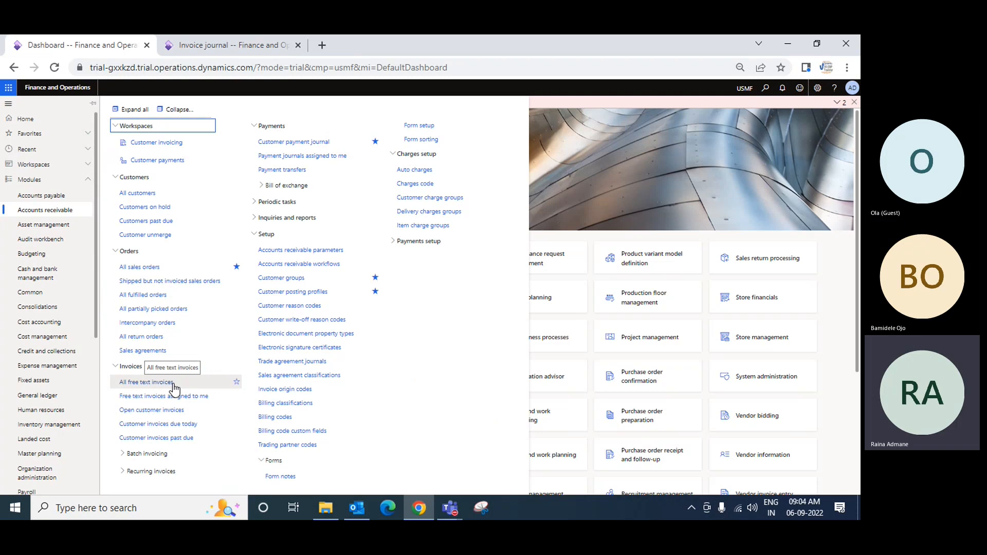
# Step: Switch to the Microsoft Teams meeting window and show its additional meeting actions
pyautogui.click(451, 509)
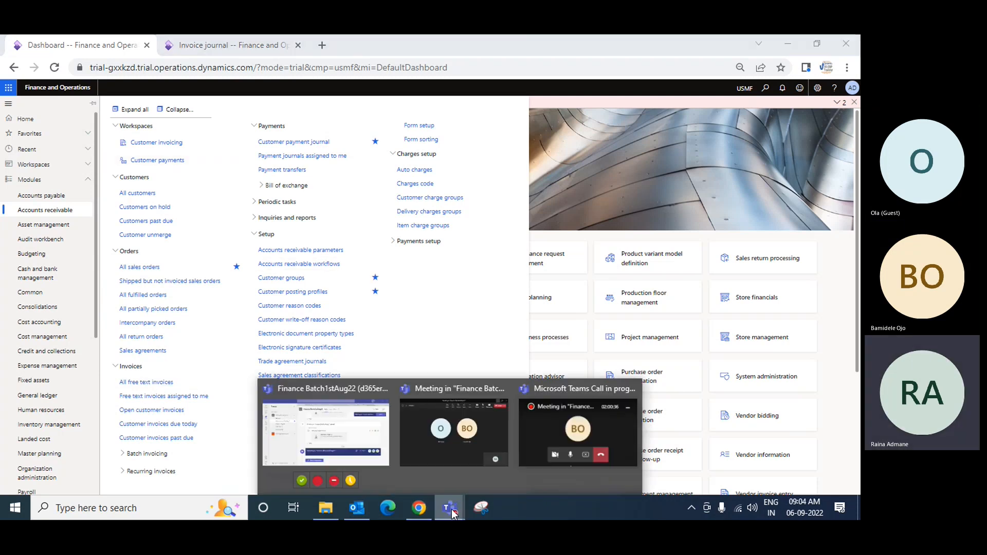
pyautogui.click(481, 442)
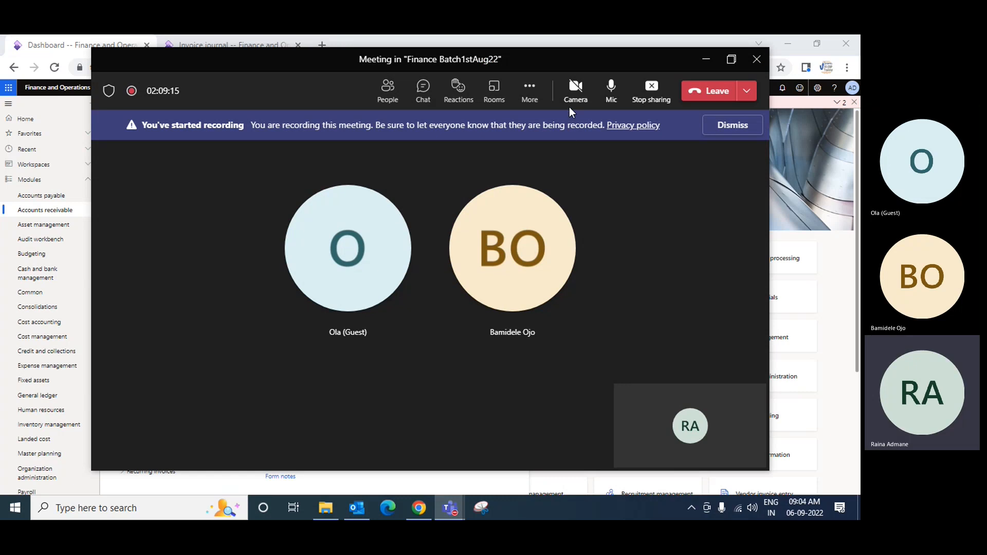
pyautogui.click(532, 100)
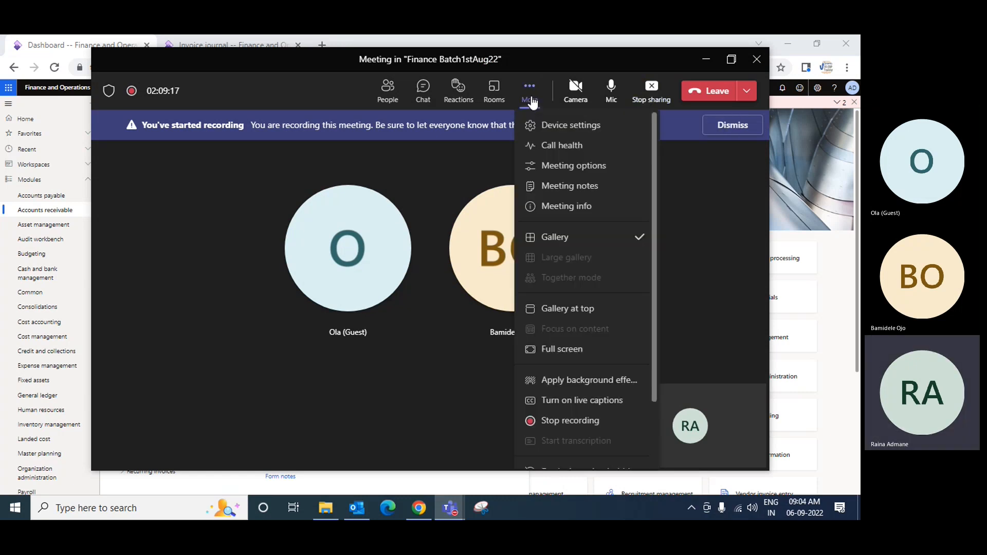